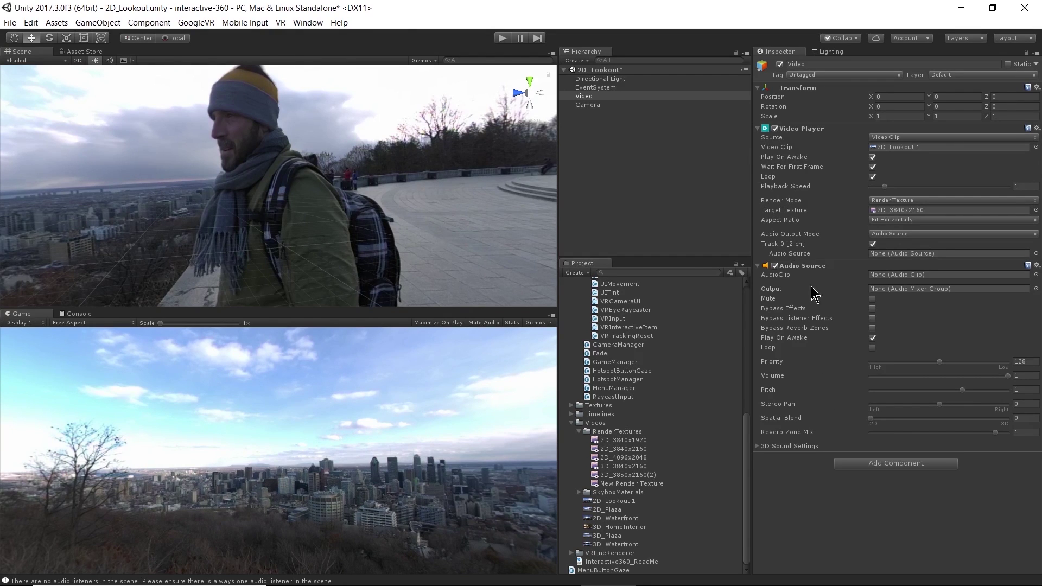
- Create a new untitled scene and choose Don't Save to discard the previous scene's changes
click(10, 22)
click(26, 38)
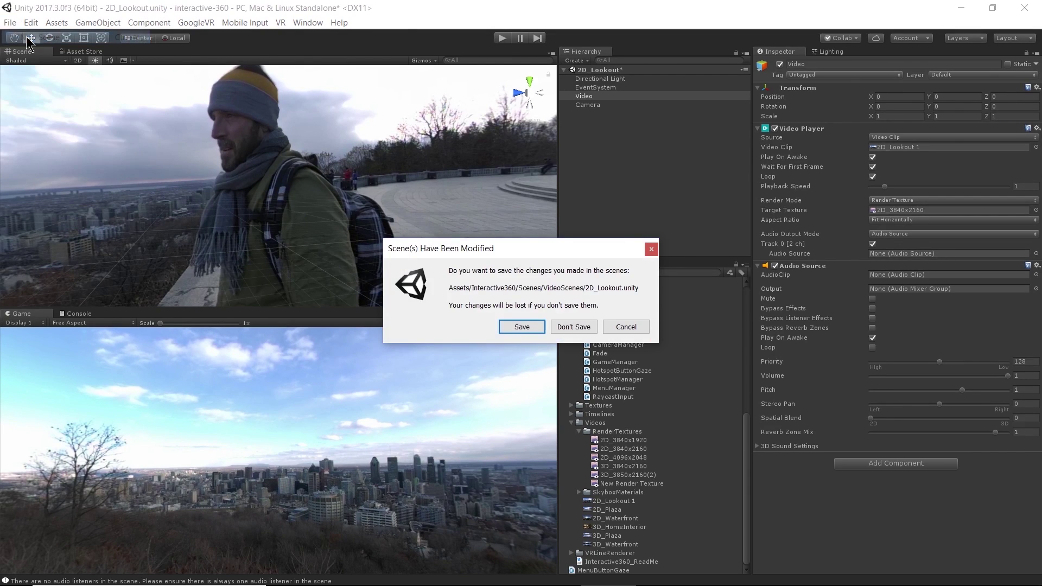
click(557, 327)
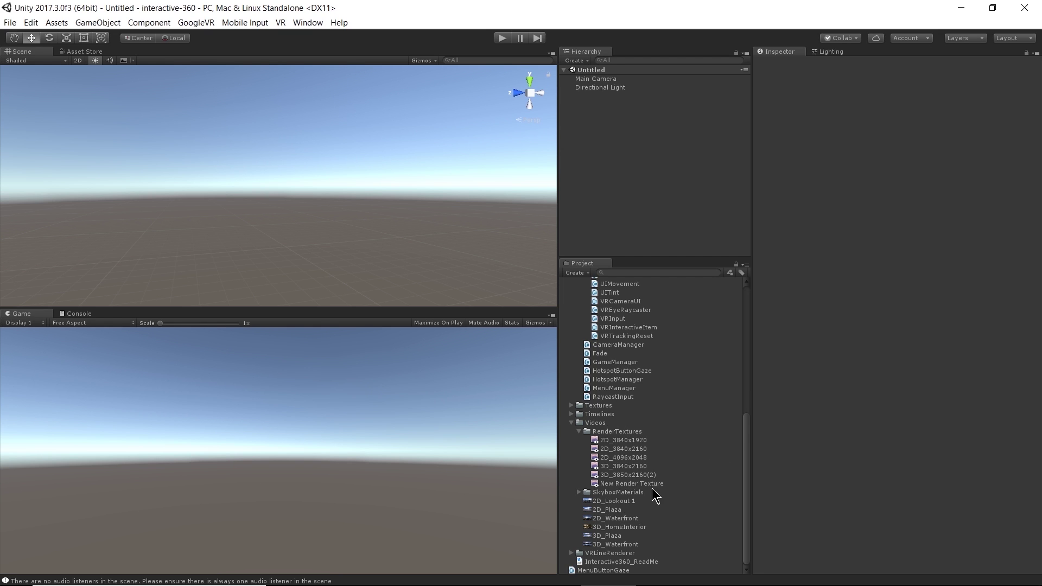
- Drag the 2D_Plaza clip from the Videos folder into the Hierarchy to add it to the scene
click(627, 503)
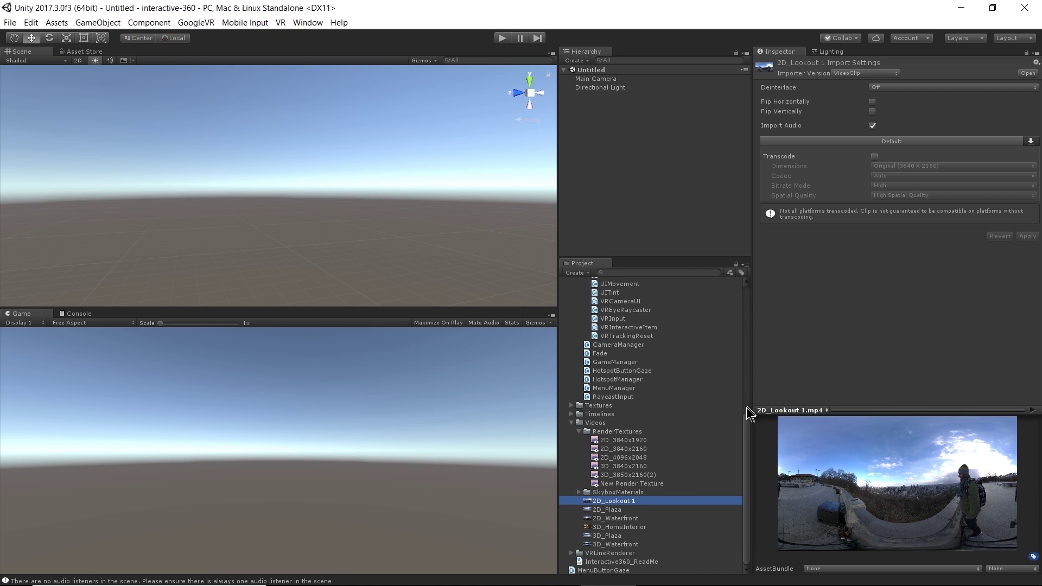
click(621, 510)
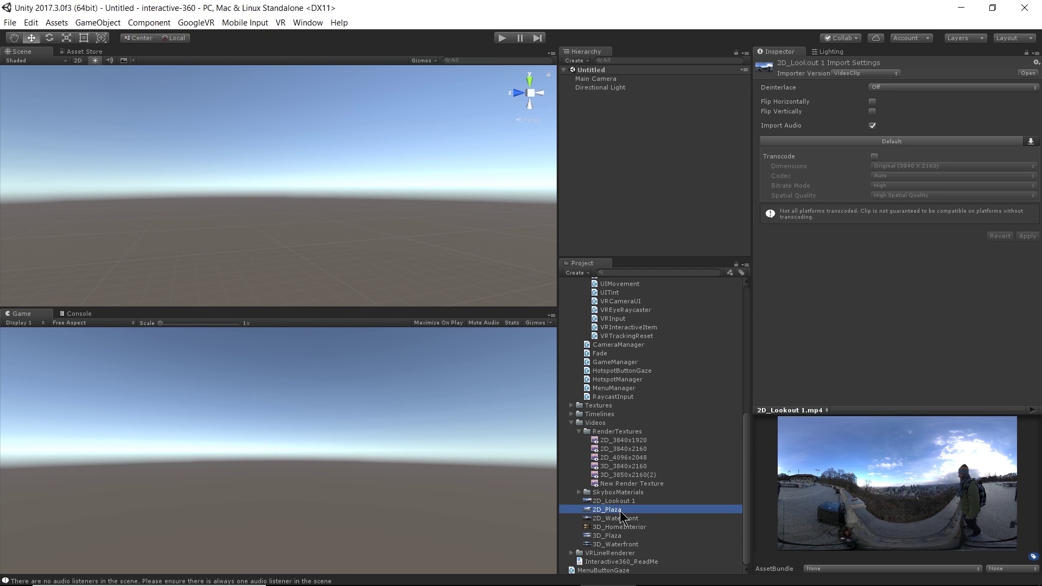
click(621, 516)
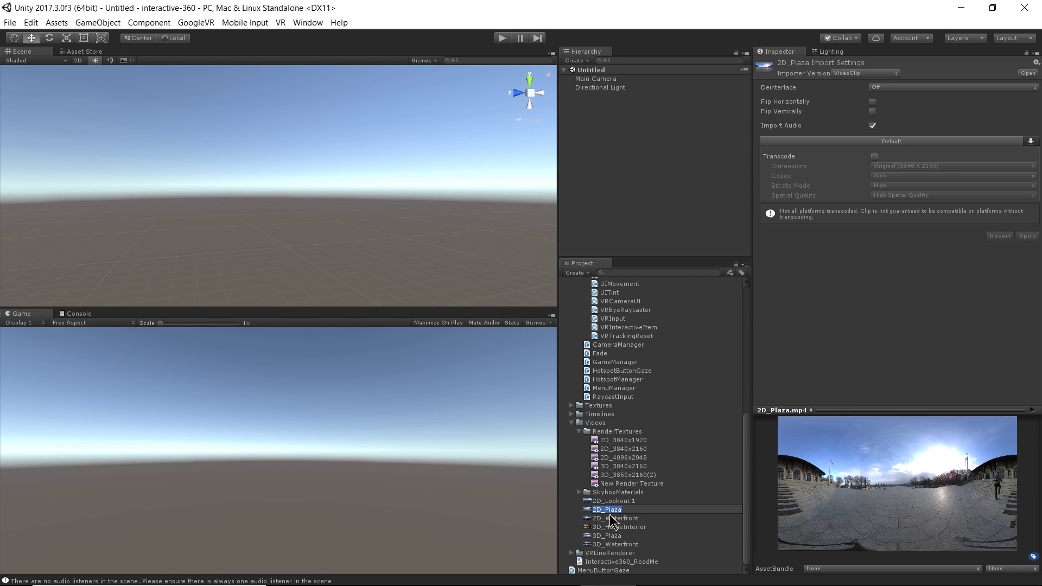
click(643, 519)
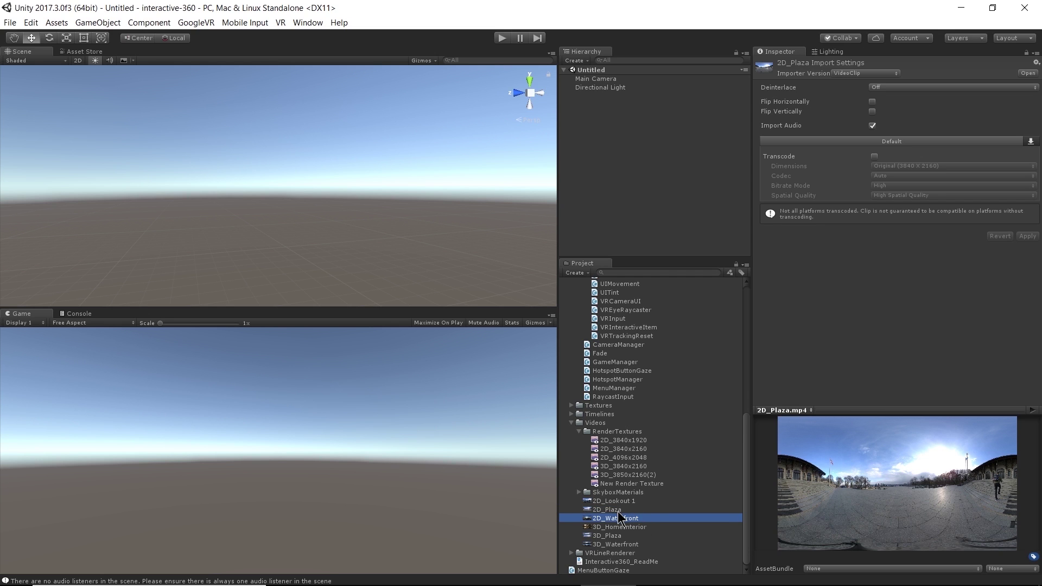
click(606, 510)
drag(606, 512, 603, 125)
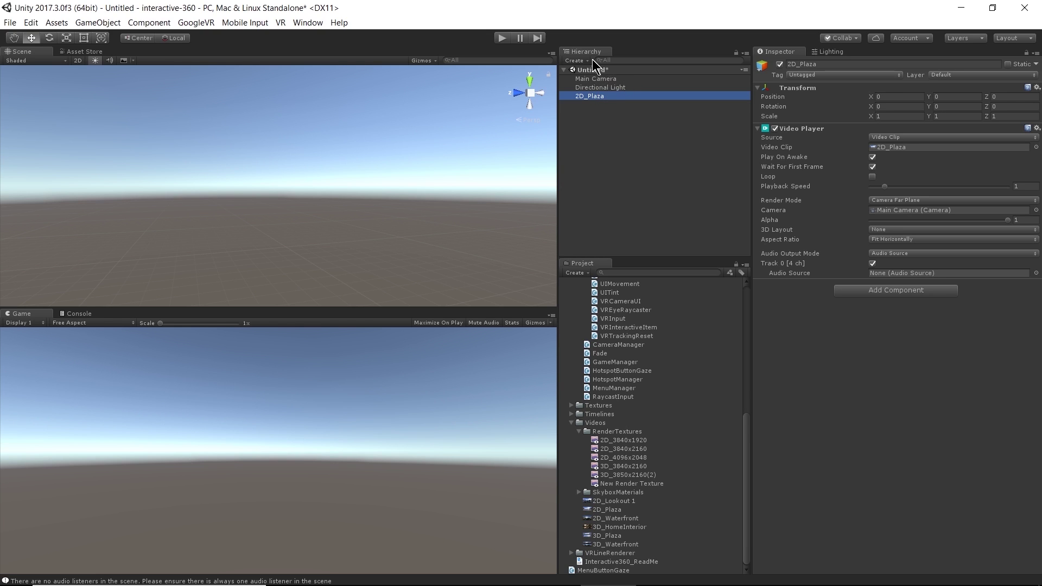
click(577, 60)
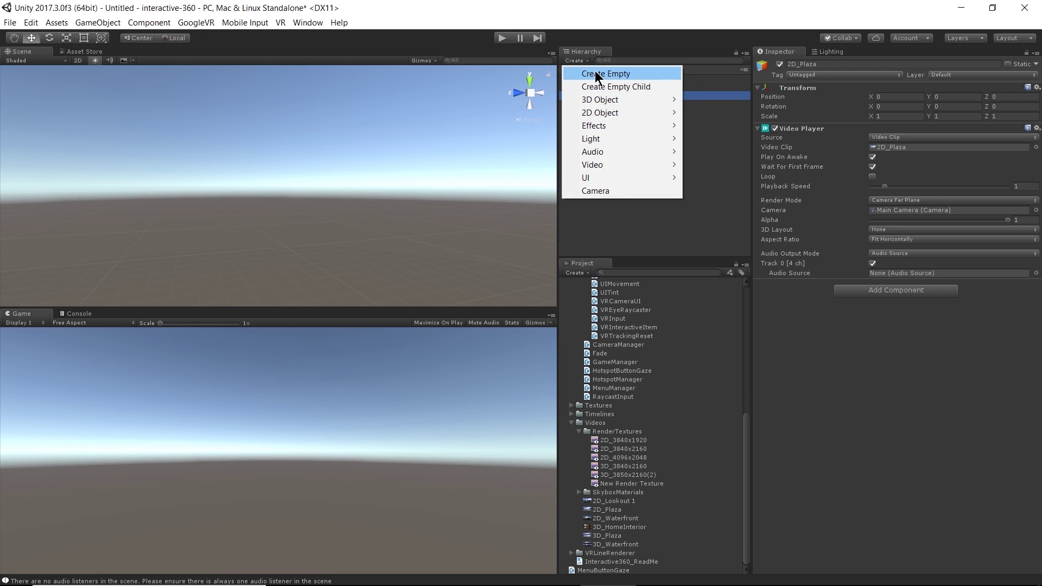
click(599, 77)
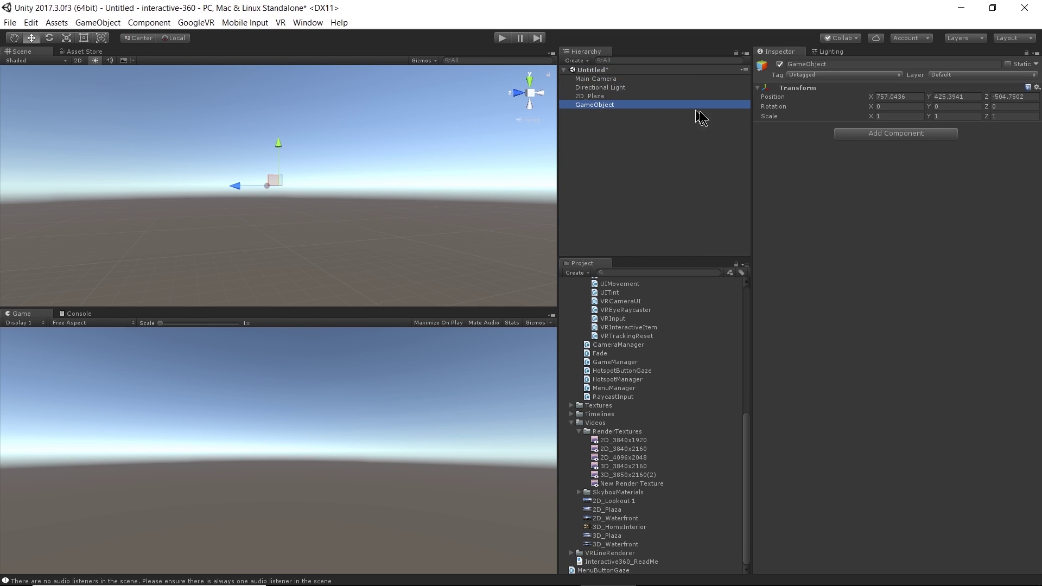
click(870, 138)
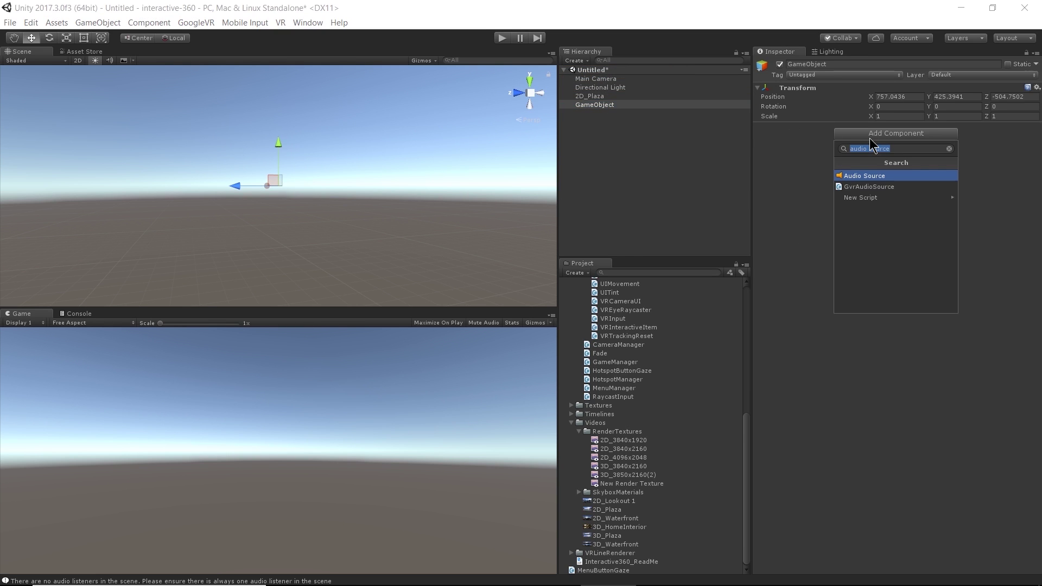
text(video player)
key(Return)
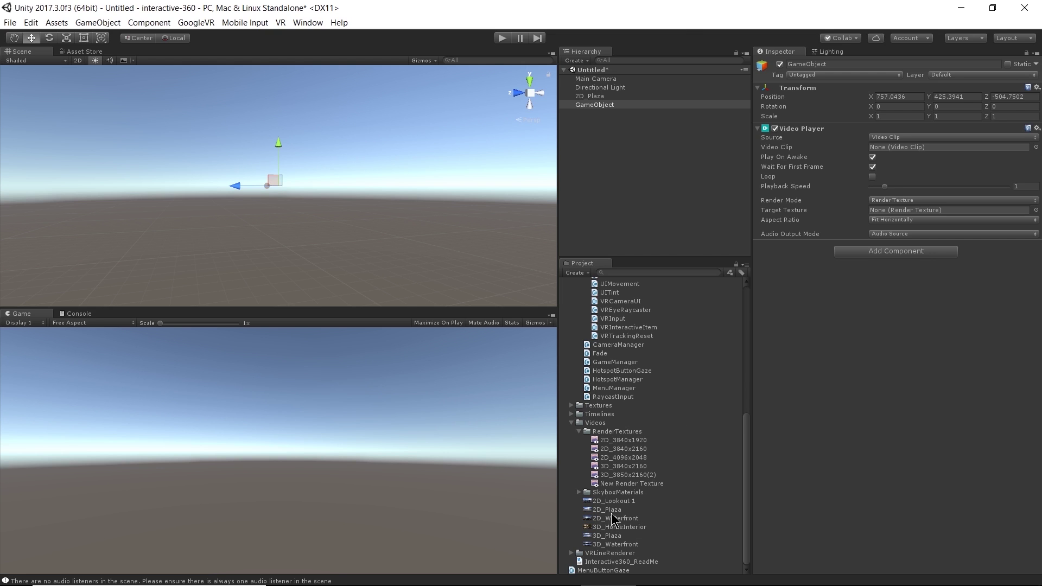
drag(607, 510, 886, 155)
right_click(592, 106)
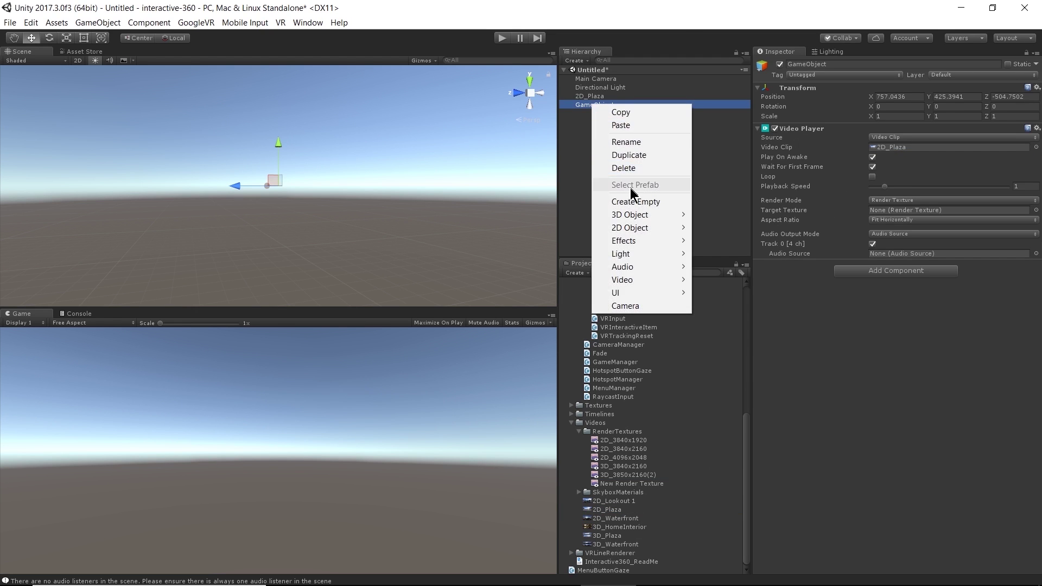
click(637, 165)
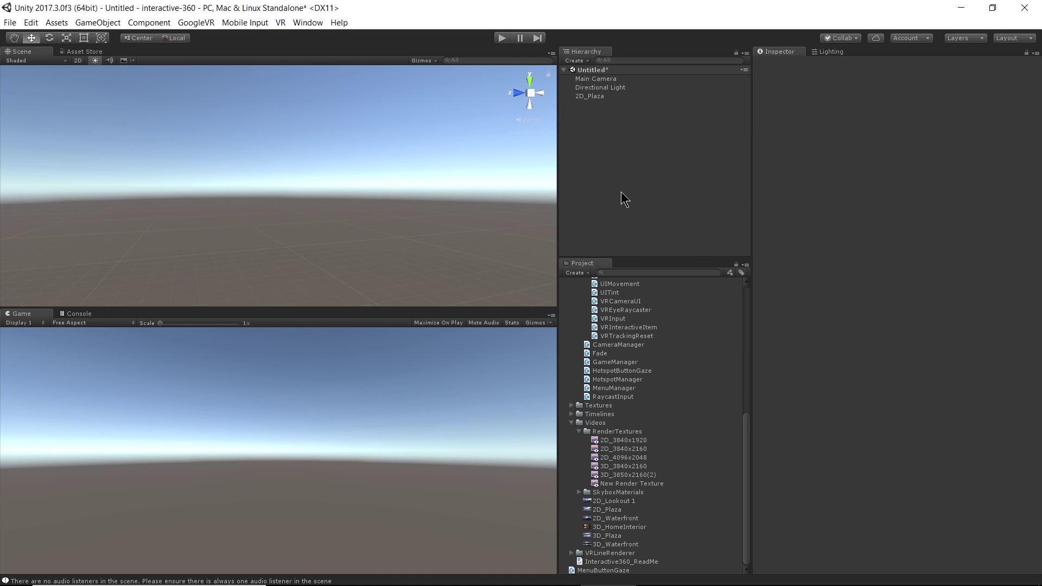
- Keep 2D_Plaza's Video Player on Camera Far Plane and enter Play mode to preview the video
click(594, 98)
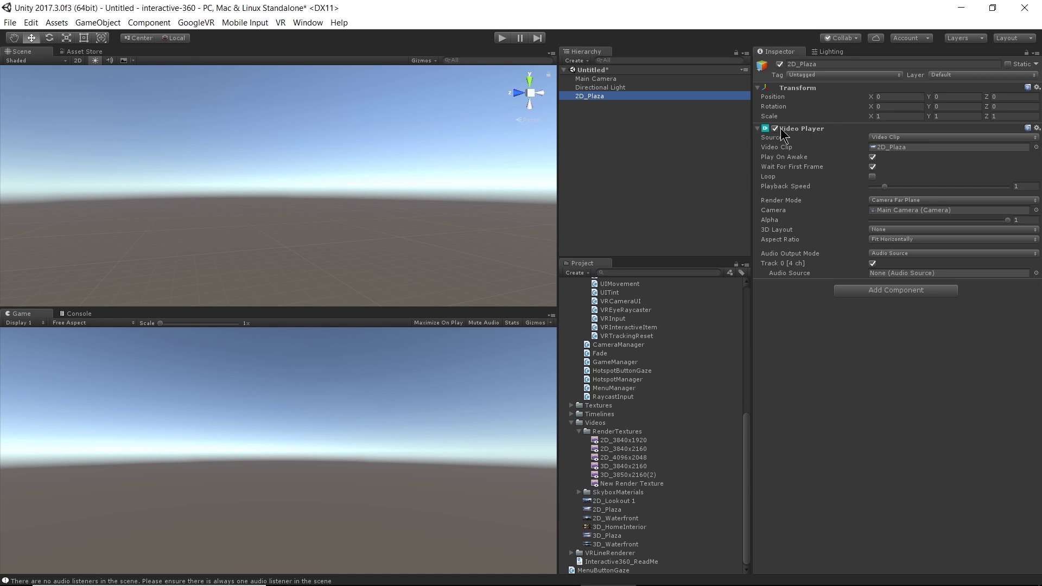
mouse_move(823, 187)
click(890, 201)
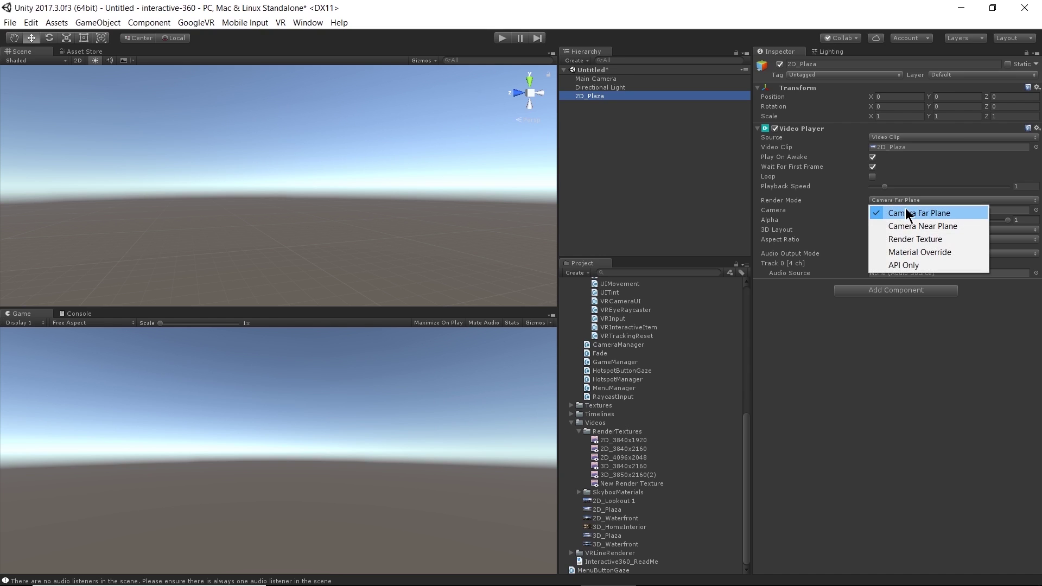
click(912, 208)
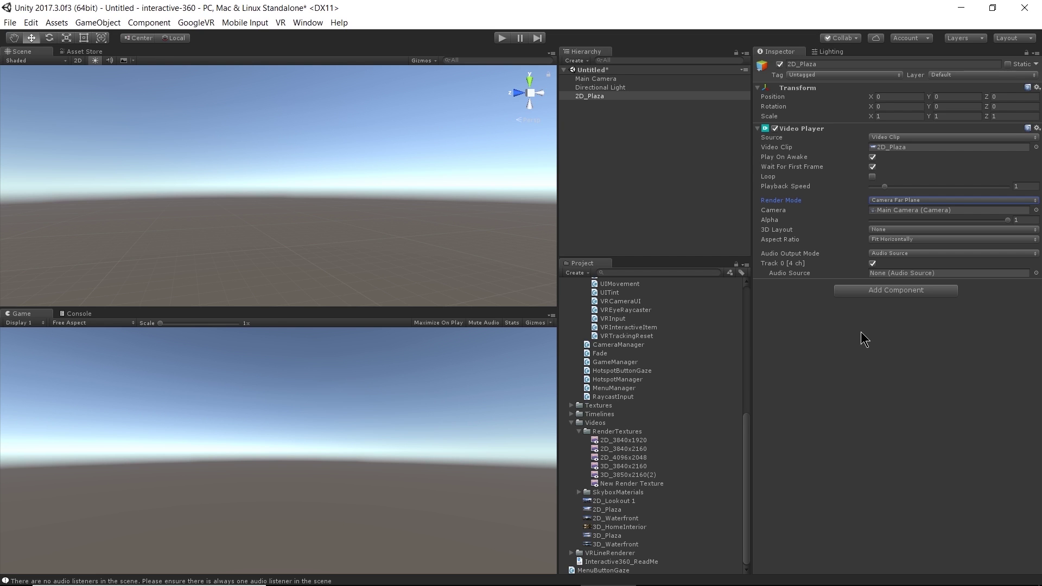
click(504, 38)
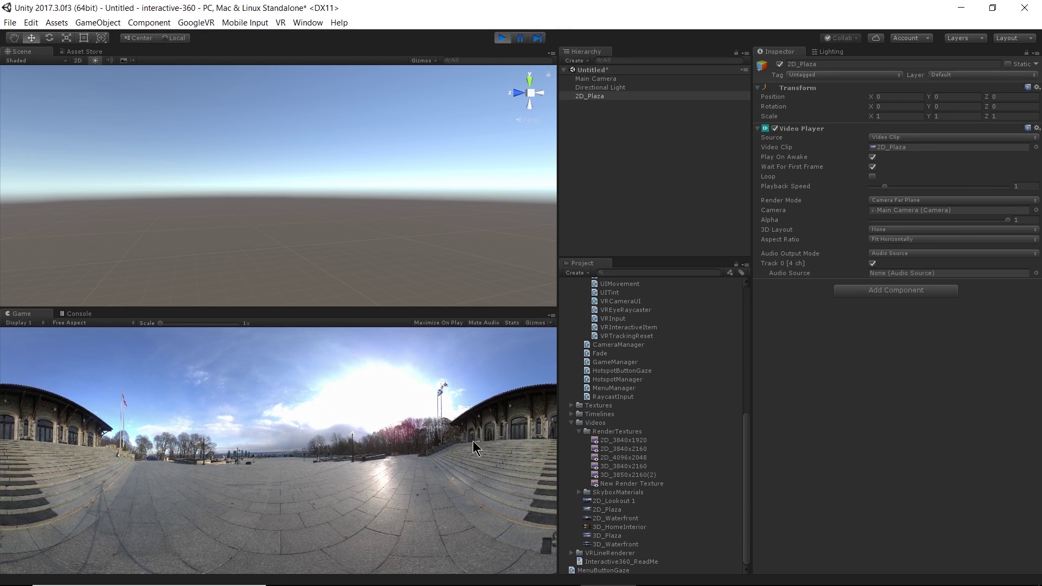
- Add a 3D Sphere to the scene from the Hierarchy's Create menu and test it in Play mode
click(502, 38)
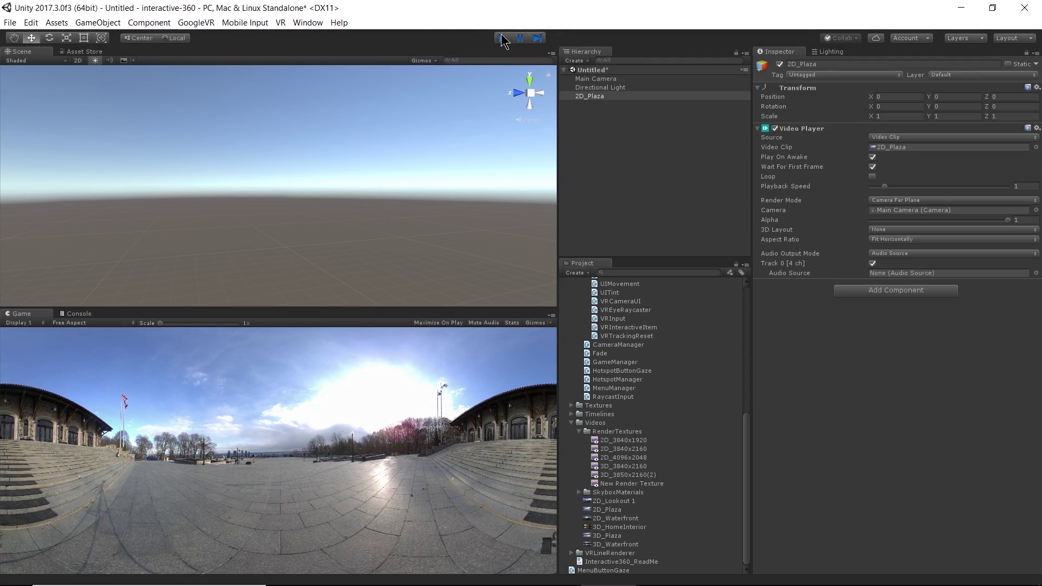
click(574, 61)
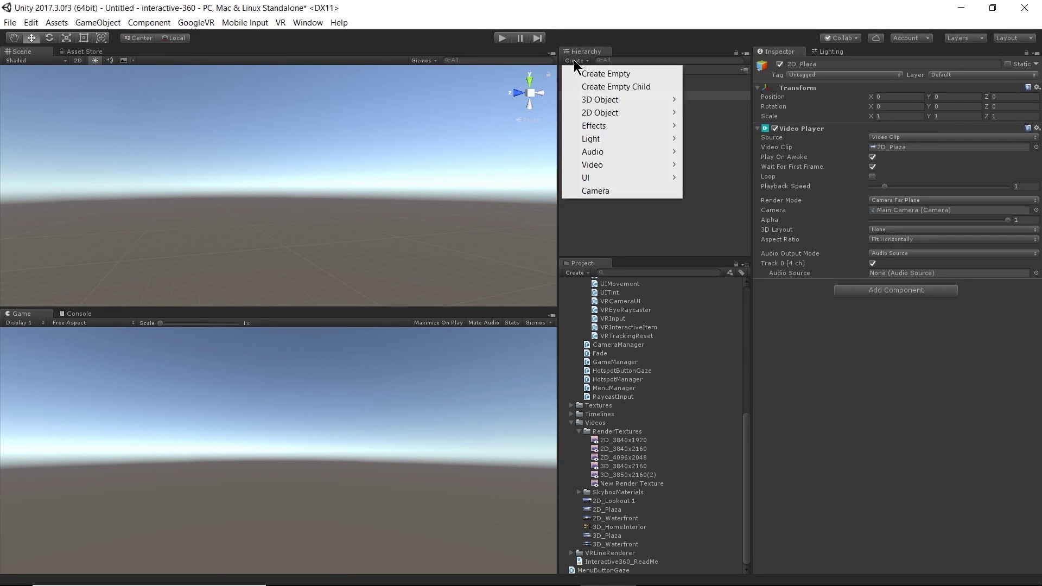
mouse_move(611, 102)
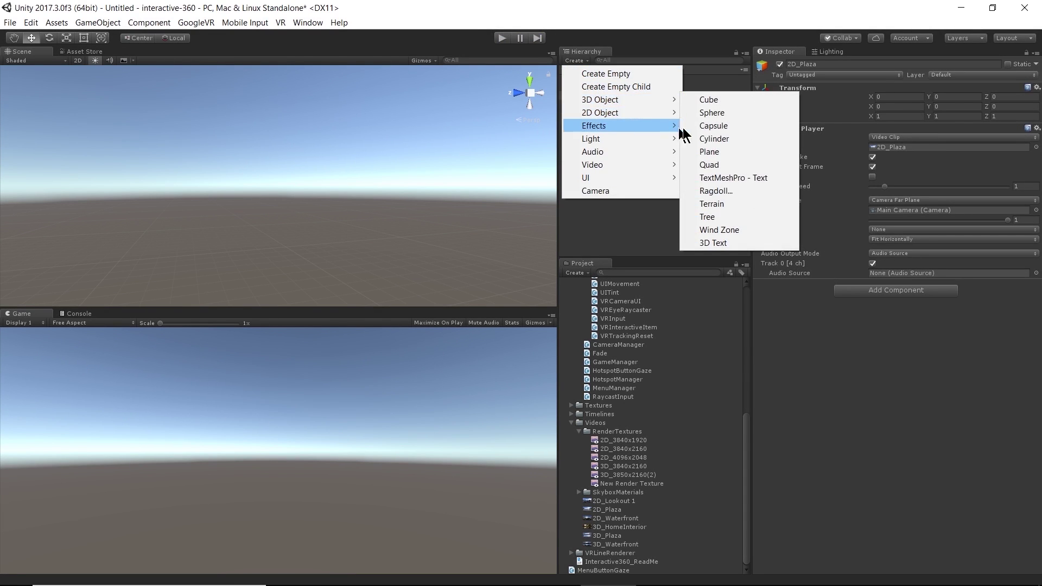
click(711, 113)
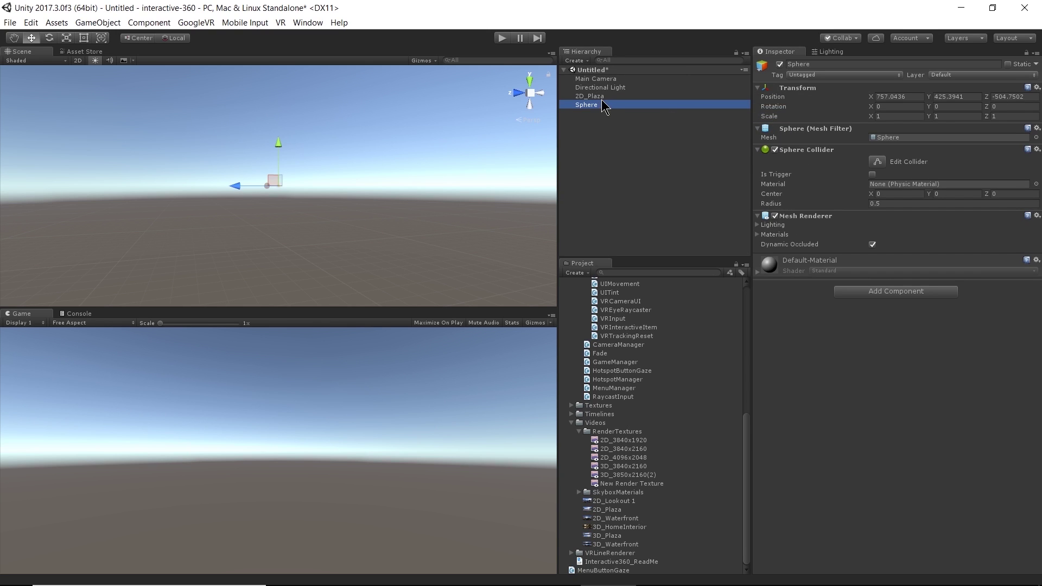
click(502, 36)
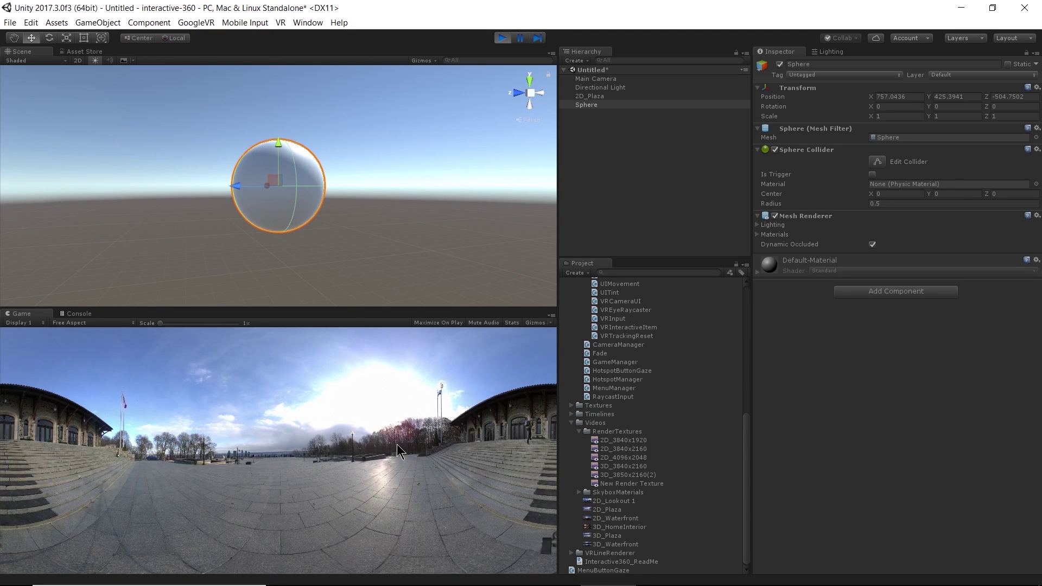
click(502, 37)
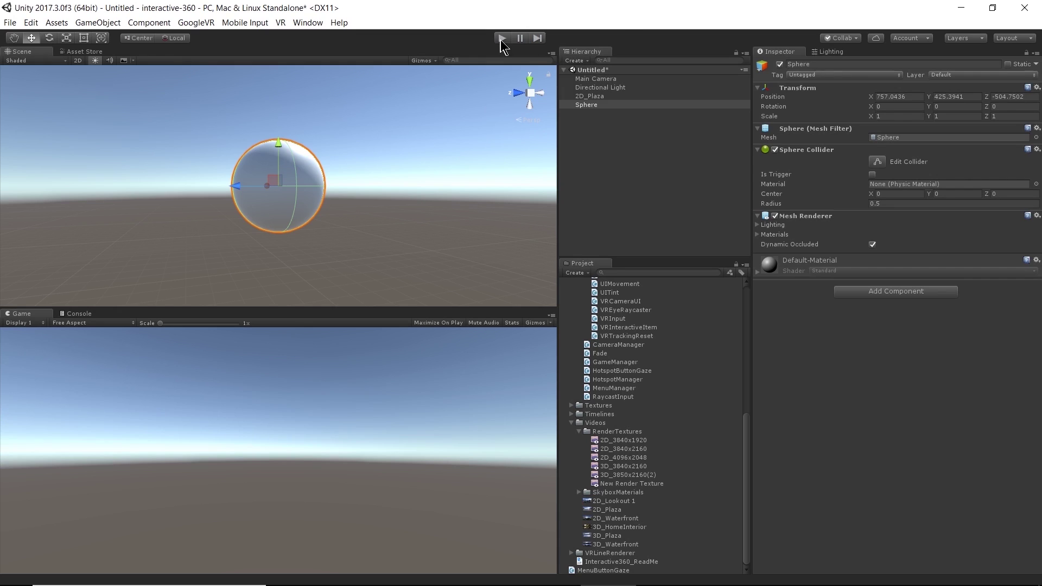
- Set the Sphere's position to 0, 0, 0, frame it, and play the scene to check it
click(591, 106)
click(908, 97)
text(0)
click(944, 96)
text(0)
click(1000, 96)
text(0)
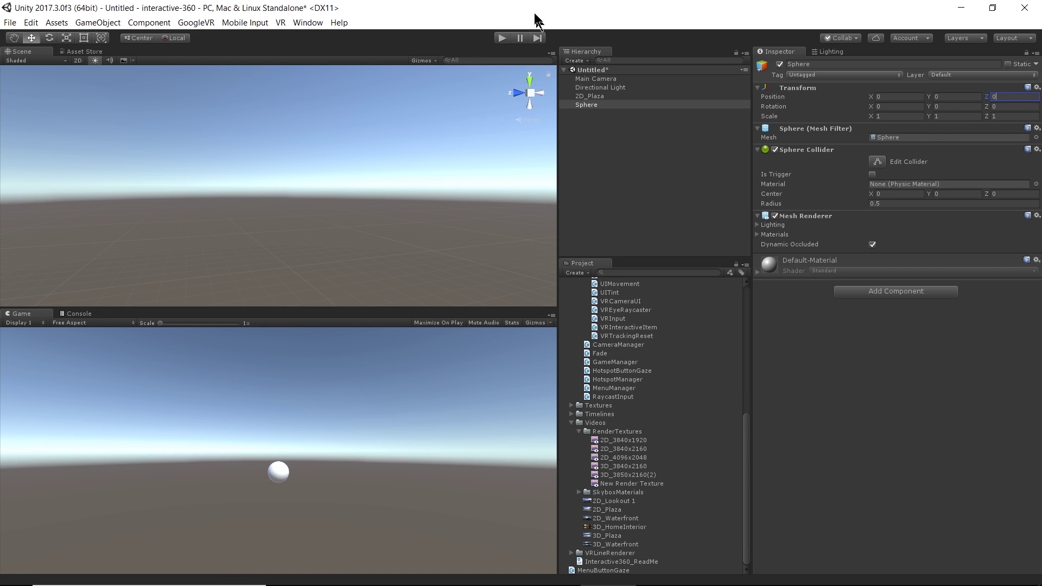
double_click(601, 105)
click(501, 38)
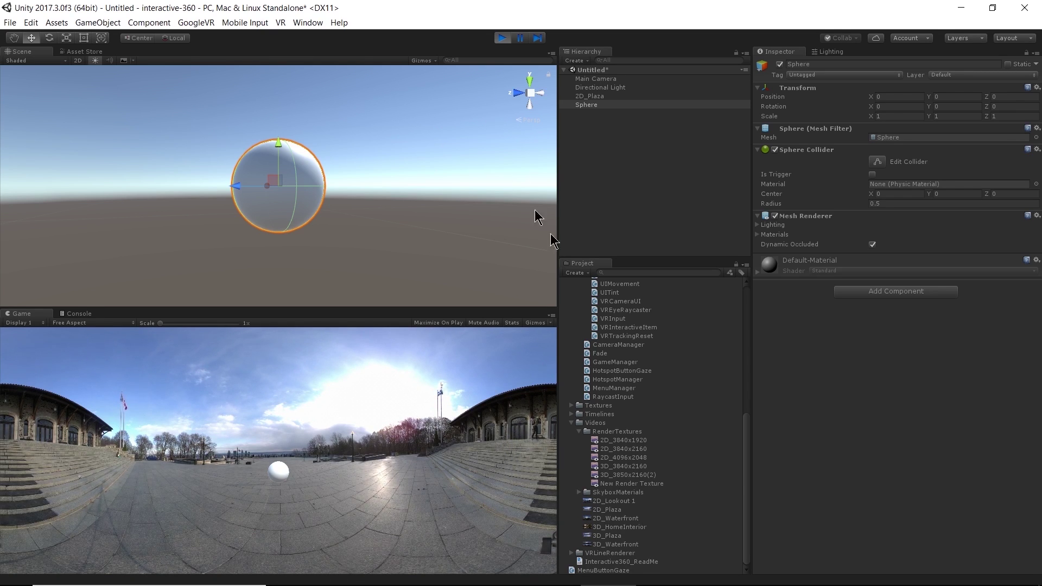
- Switch 2D_Plaza's Video Player render mode to Camera Near Plane and do a test play
click(502, 38)
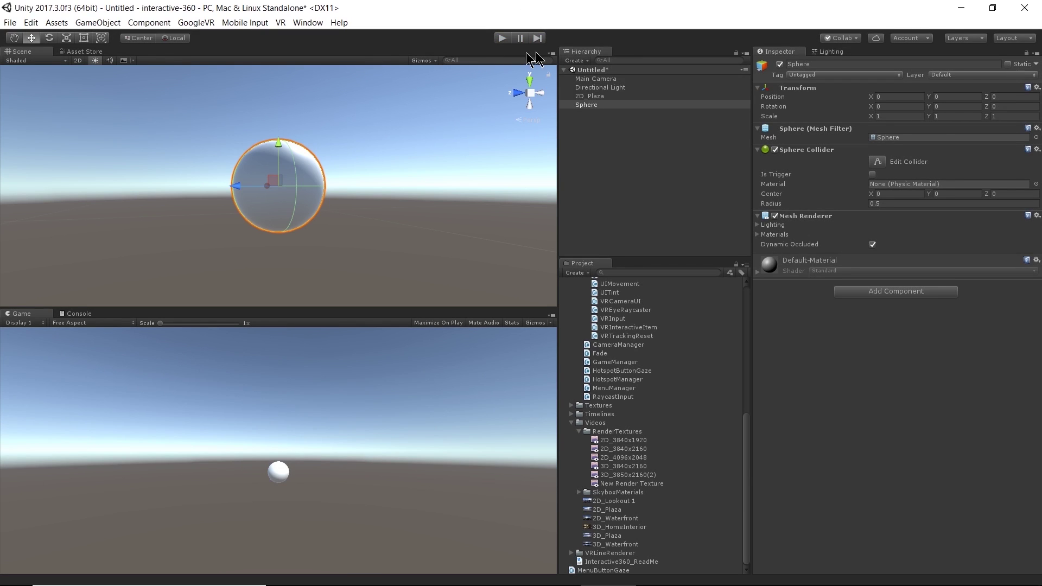
click(581, 97)
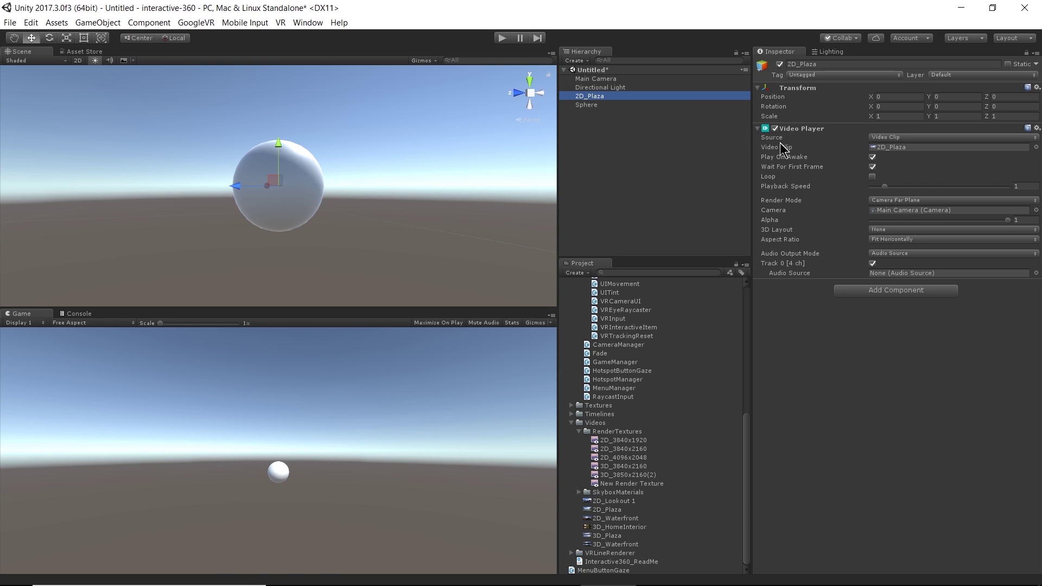
click(884, 200)
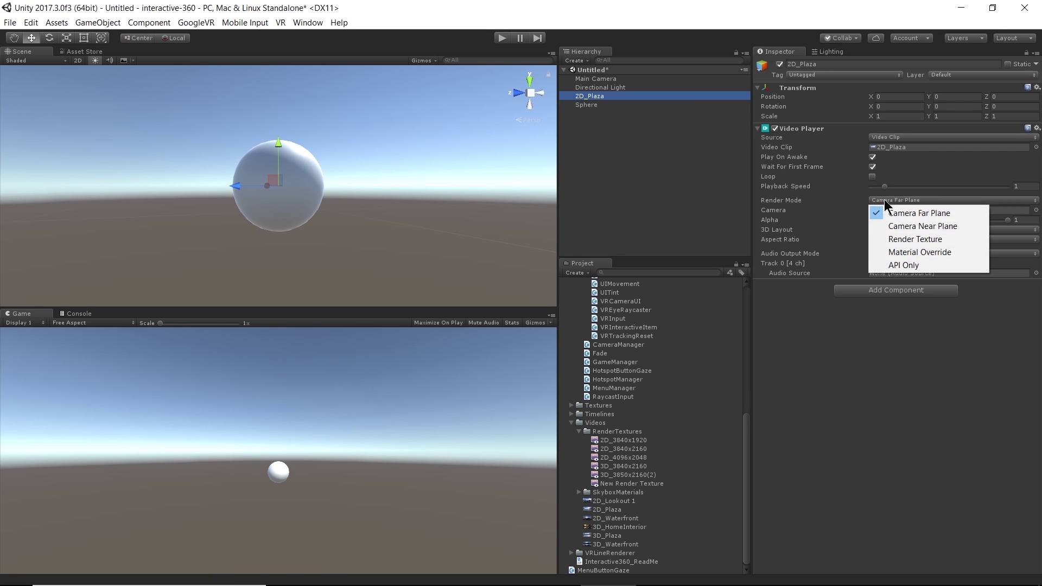
click(897, 226)
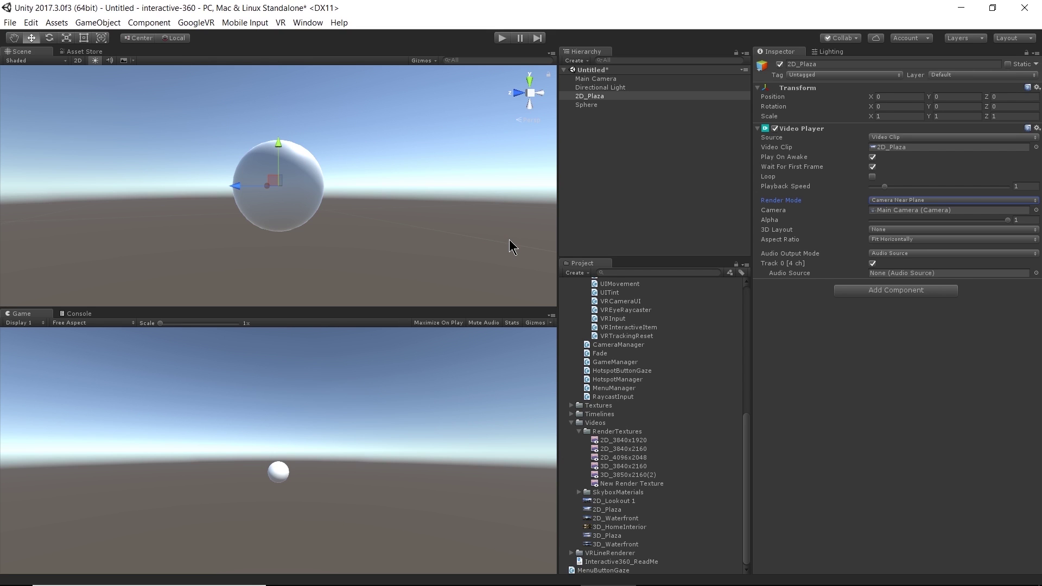
click(500, 38)
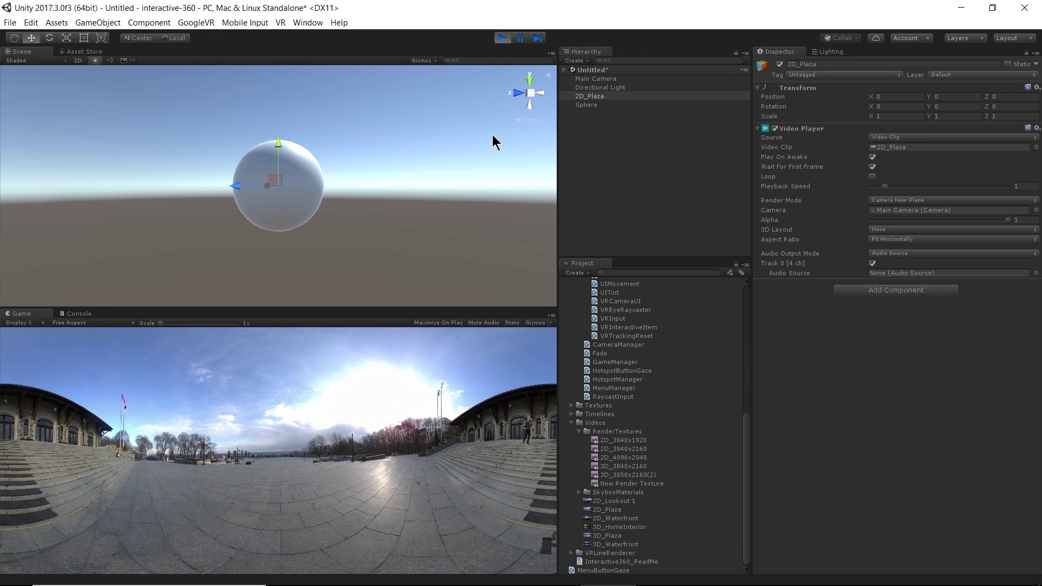
click(502, 38)
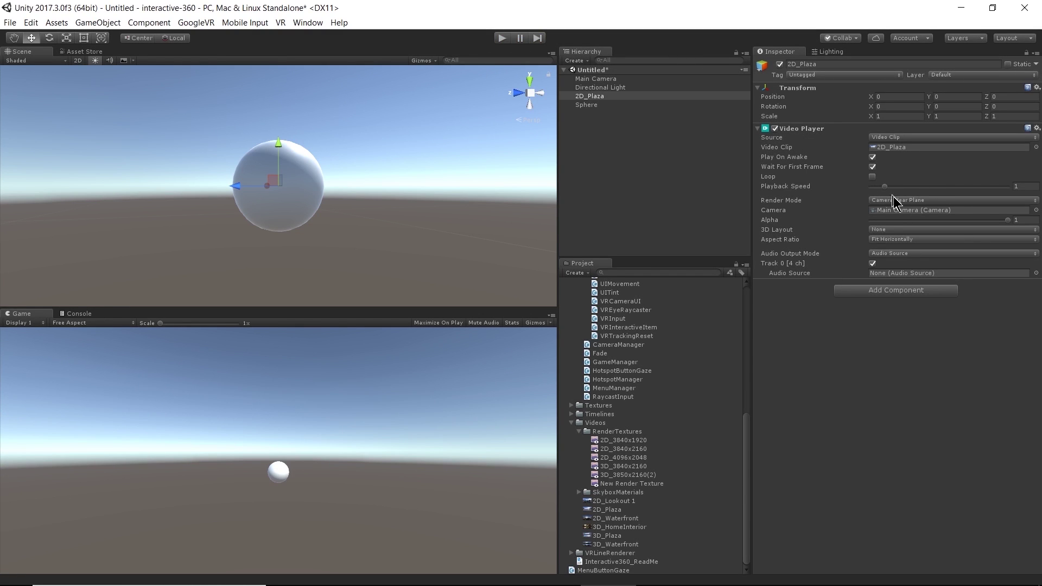
- Set render mode to Material Override with the Sphere as Renderer and _MainTex as property
click(894, 199)
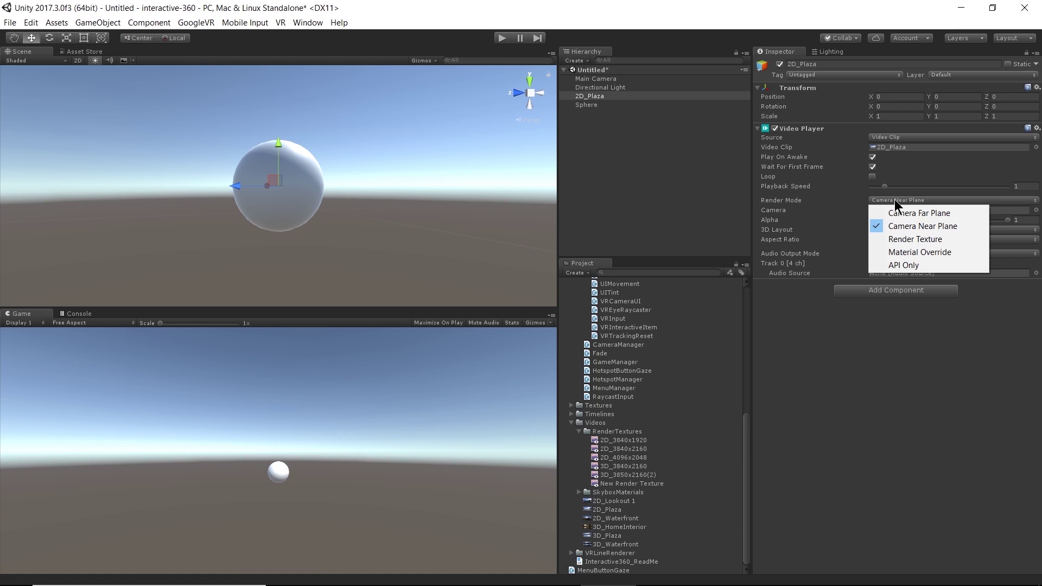
click(920, 251)
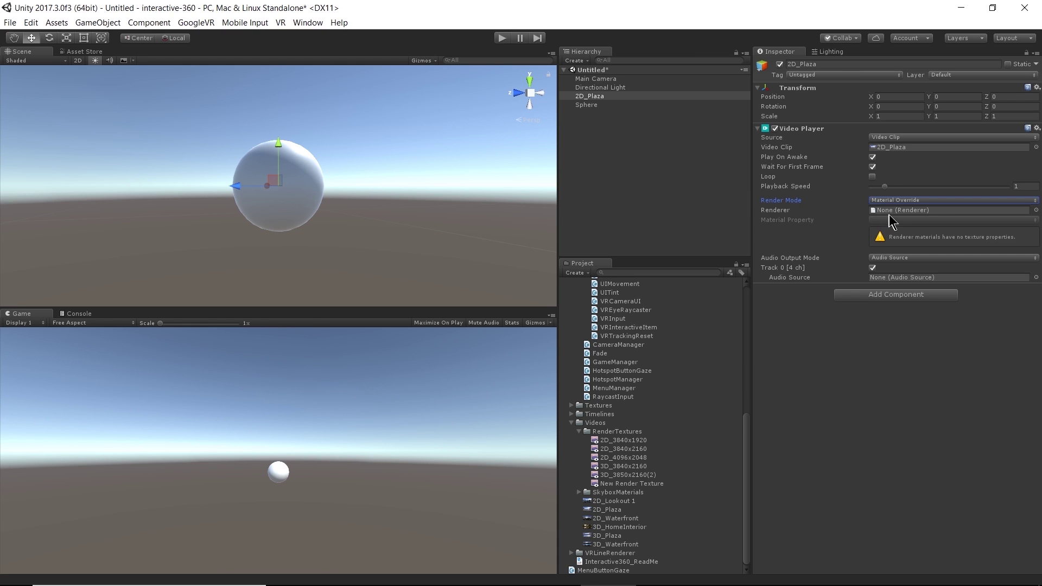
drag(593, 105, 893, 210)
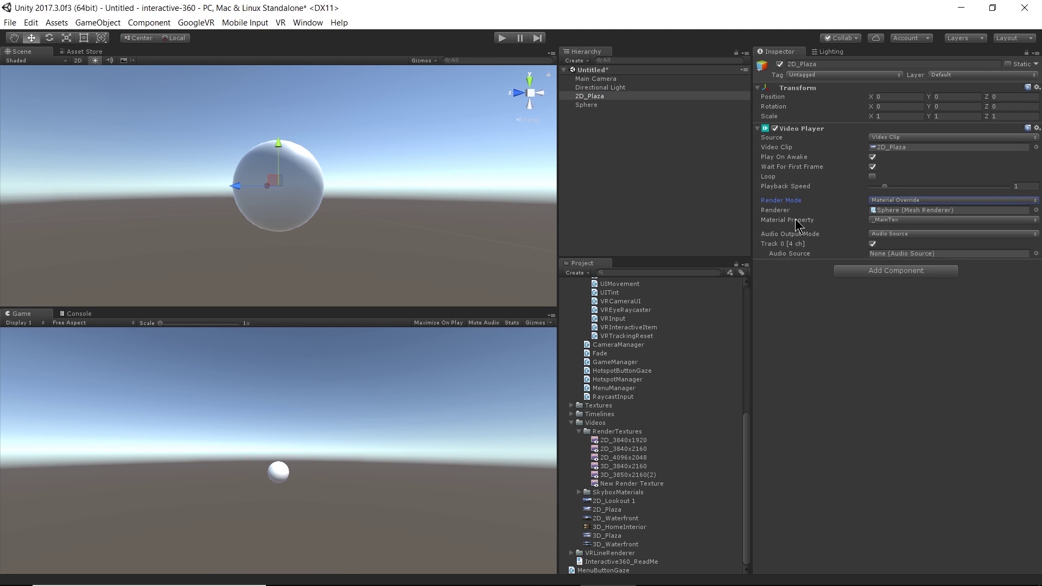
click(884, 220)
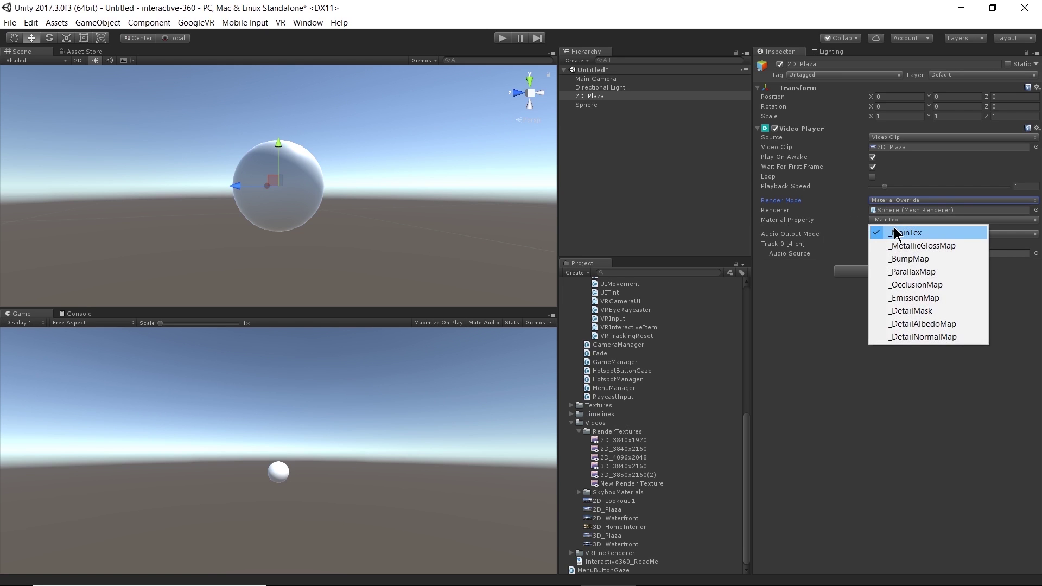
click(913, 233)
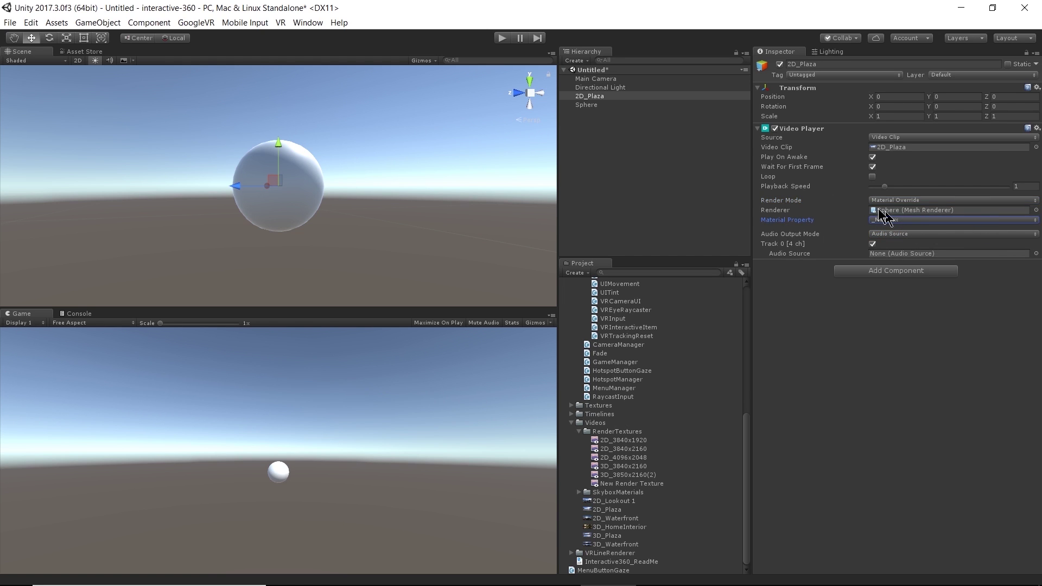
click(503, 39)
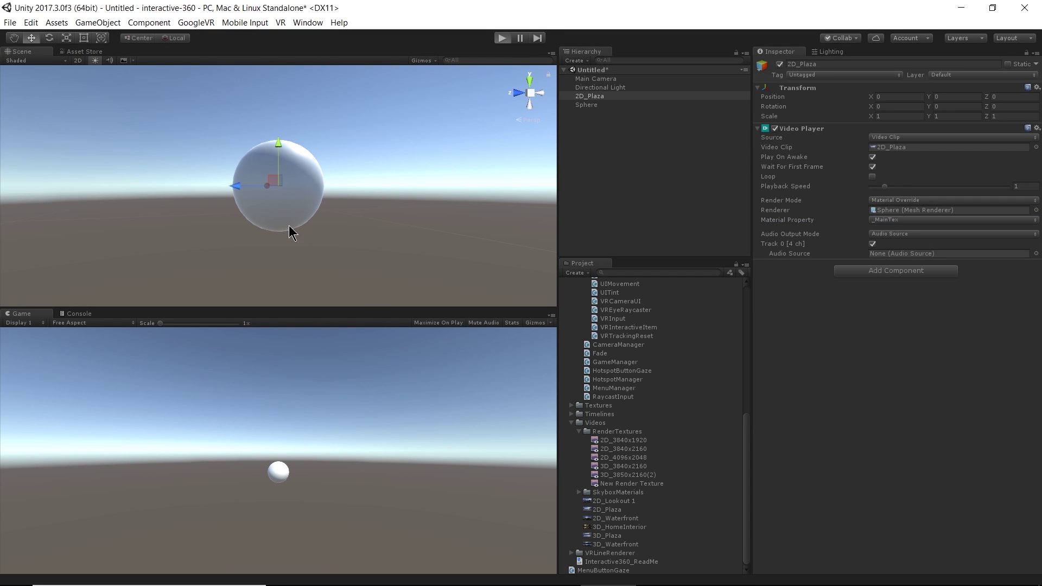
scroll(312, 236, up, 4)
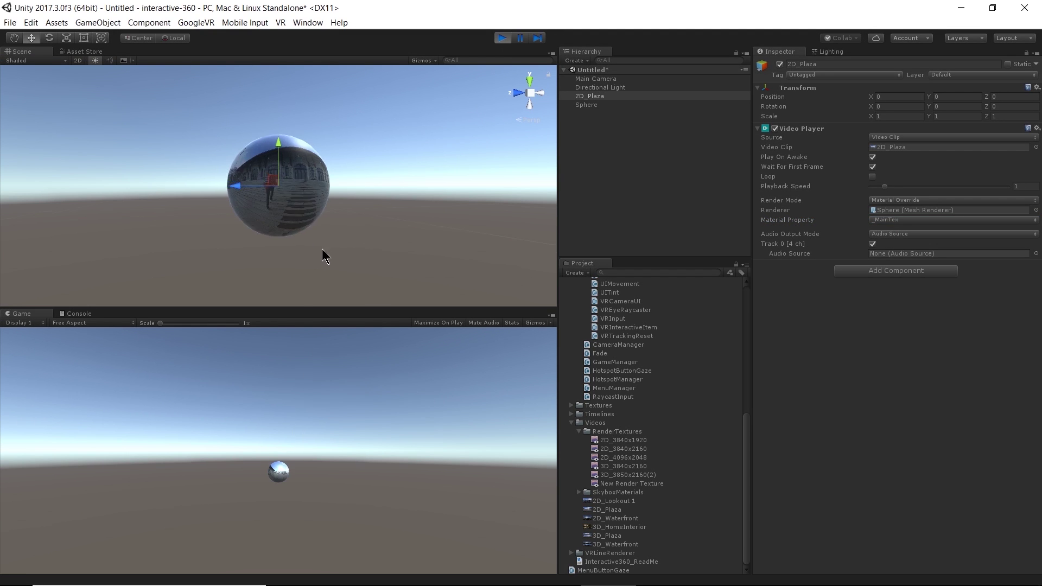
alt+drag(158, 242, 325, 275)
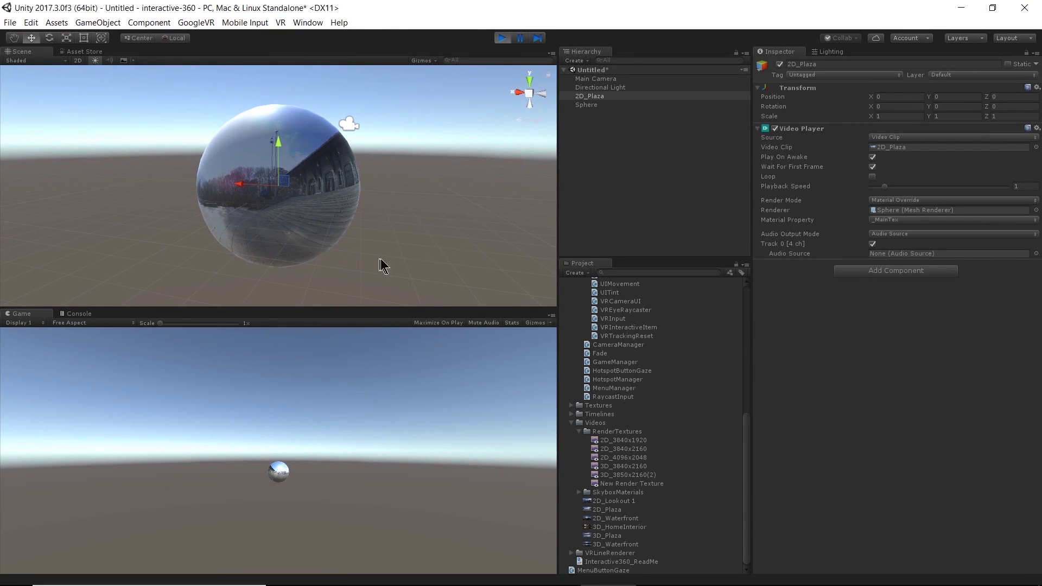
alt+drag(386, 262, 304, 279)
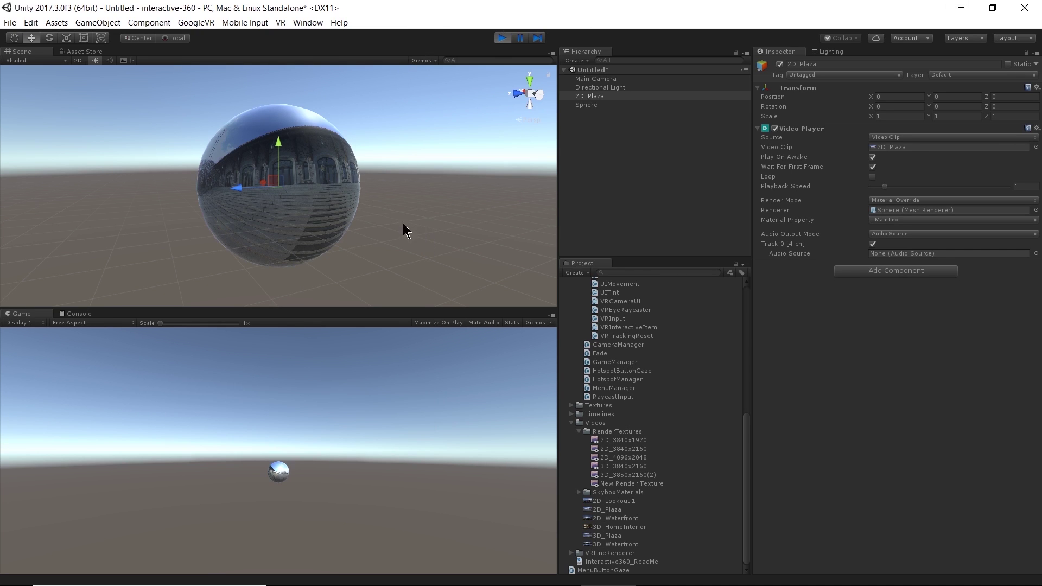
right_drag(277, 260, 500, 127)
click(497, 42)
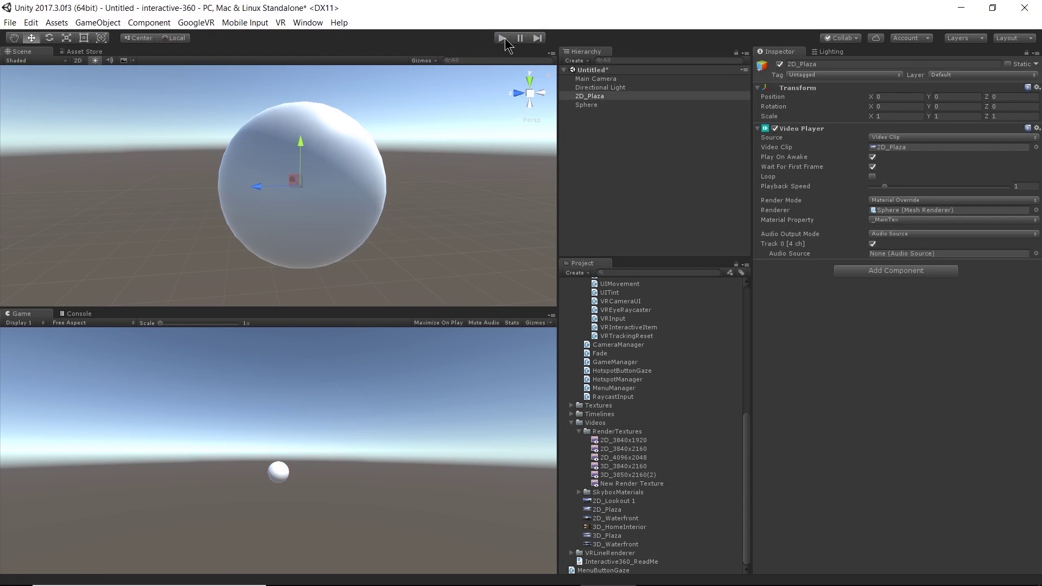
- Delete the Sphere and switch 2D_Plaza's Video Player render mode to Render Texture
right_click(590, 106)
click(640, 170)
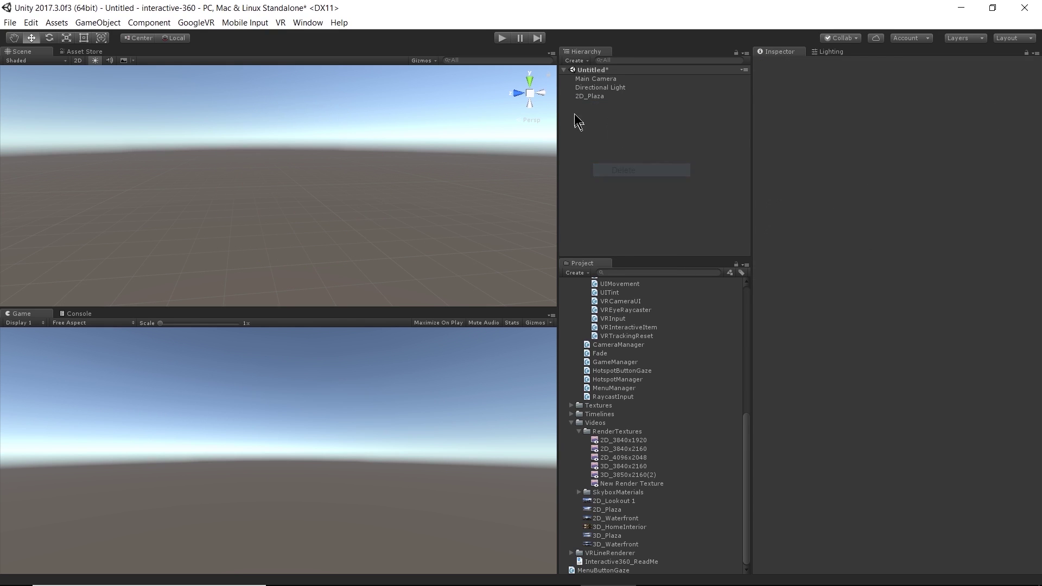
click(591, 96)
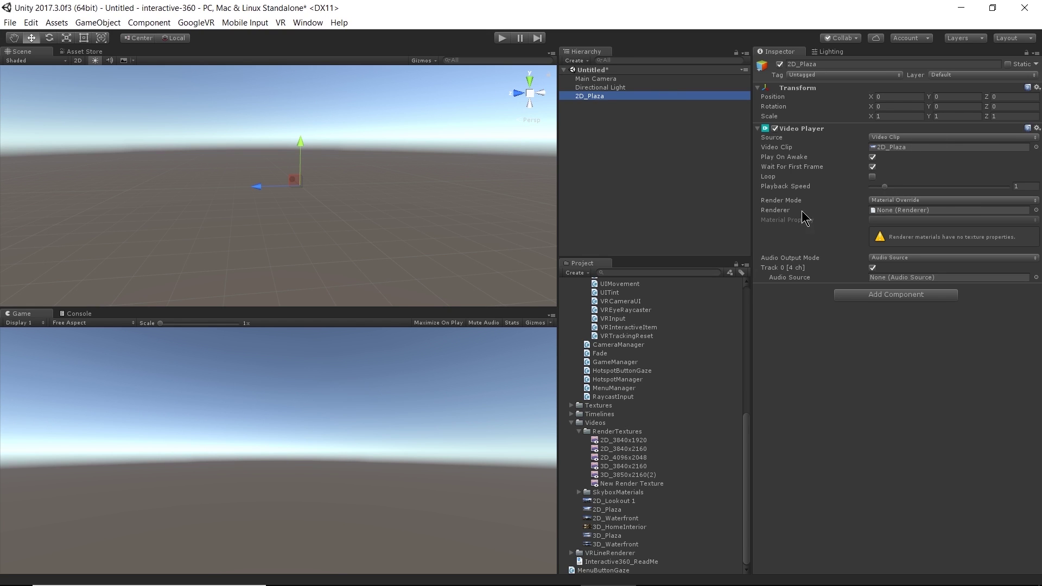
click(898, 200)
click(912, 239)
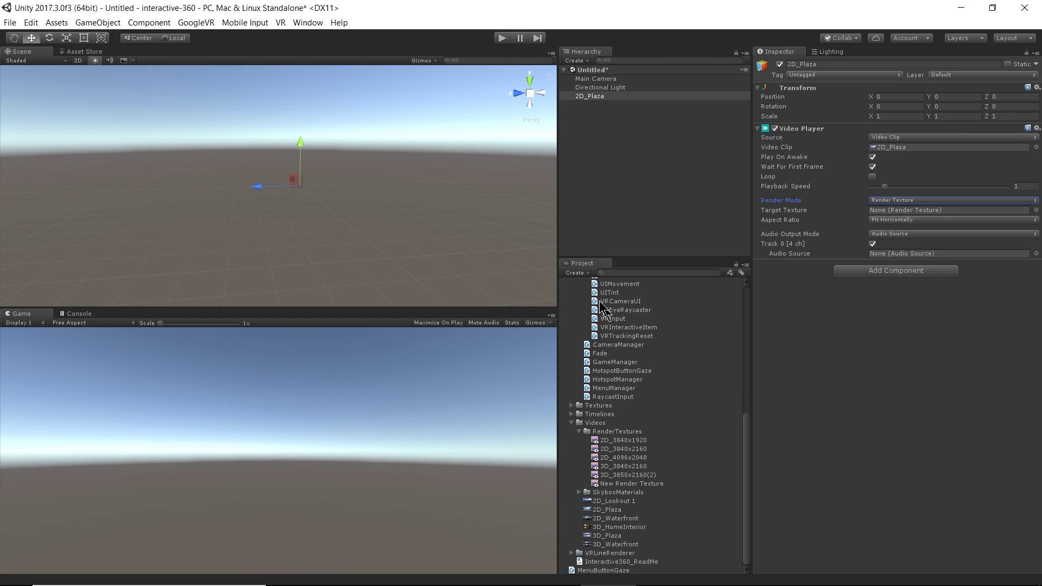
- Create a render texture named TestTexture and move it into the RenderTextures folder
click(582, 272)
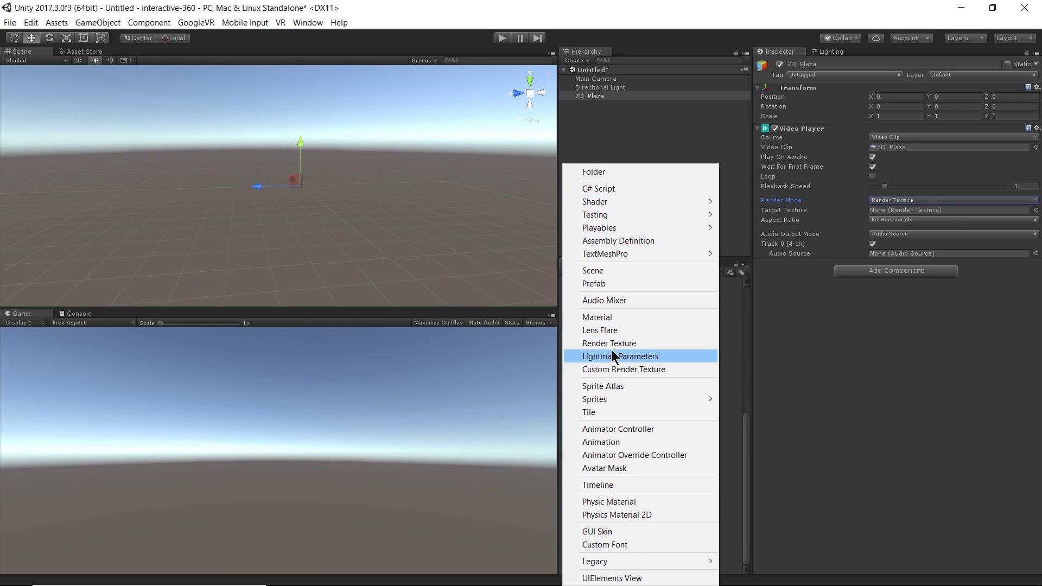
click(633, 343)
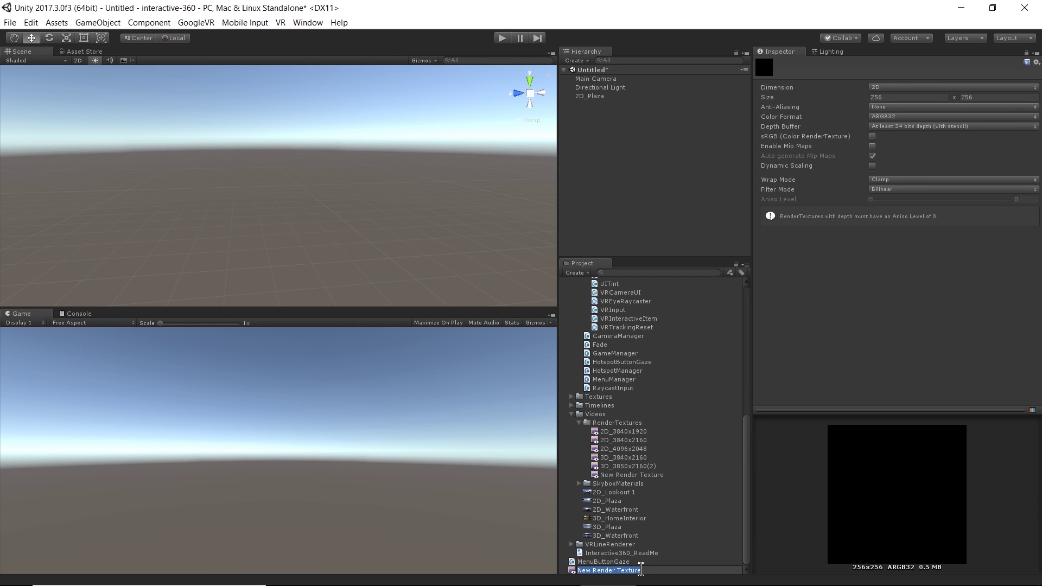
text(TestTexture)
key(Return)
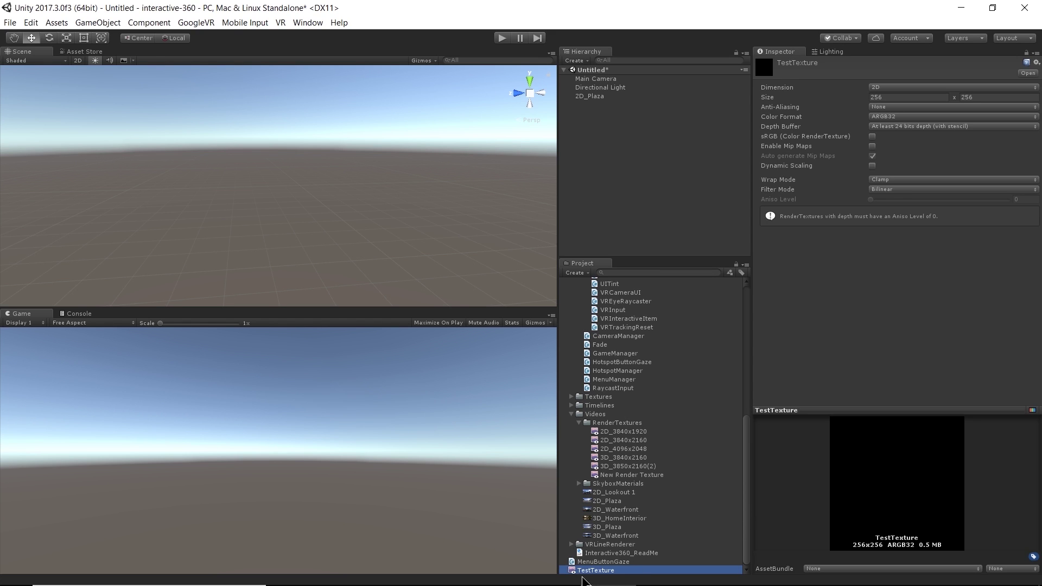
drag(583, 571, 627, 428)
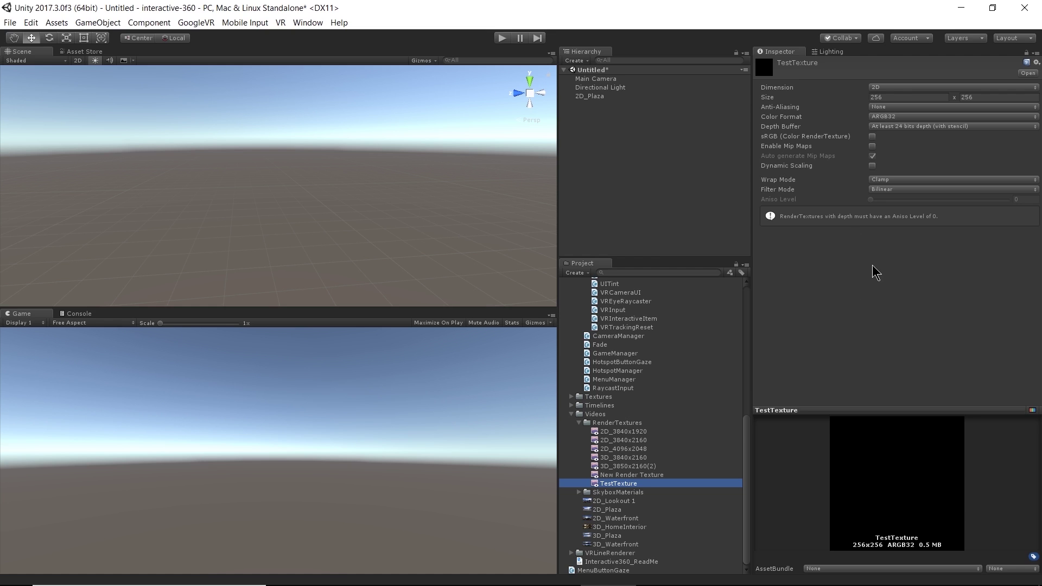
- Select the 2D_Plaza clip asset and close the Movies & TV player that opens
click(615, 511)
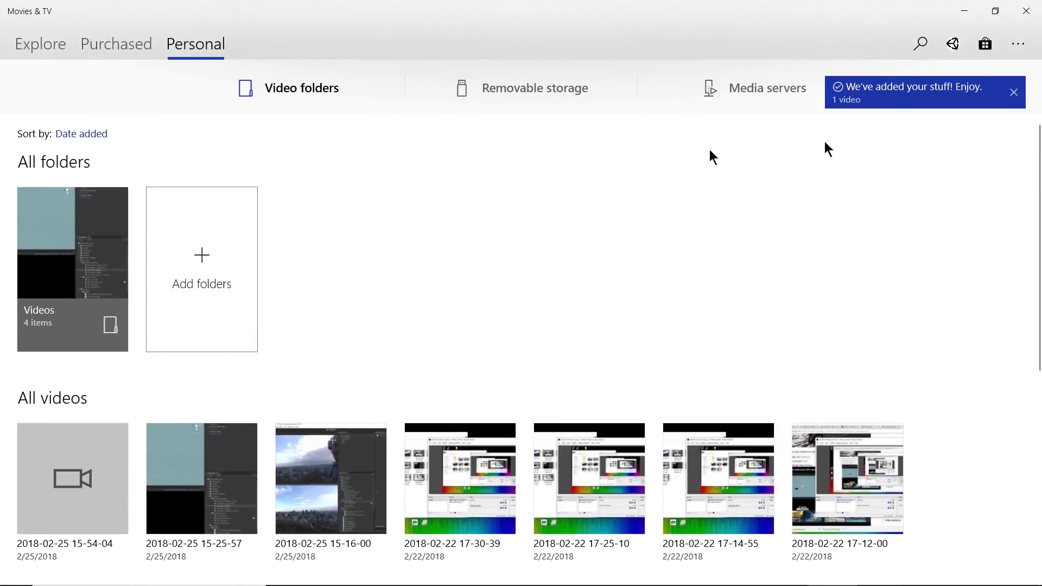
click(1026, 11)
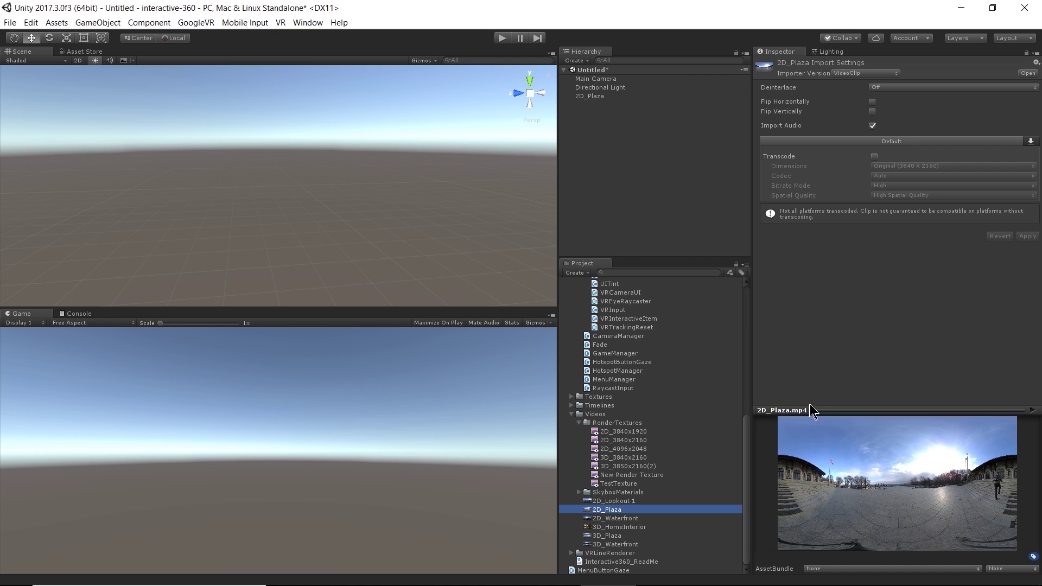
- Switch the 2D_Plaza preview to Source Info and enlarge the preview panel to read it
click(786, 411)
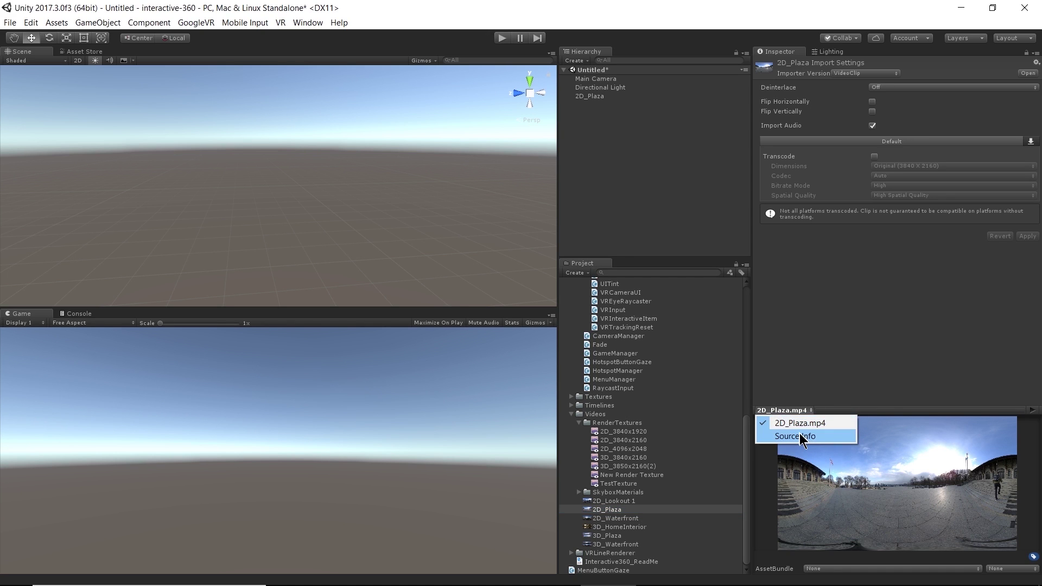
click(797, 435)
drag(856, 410, 883, 267)
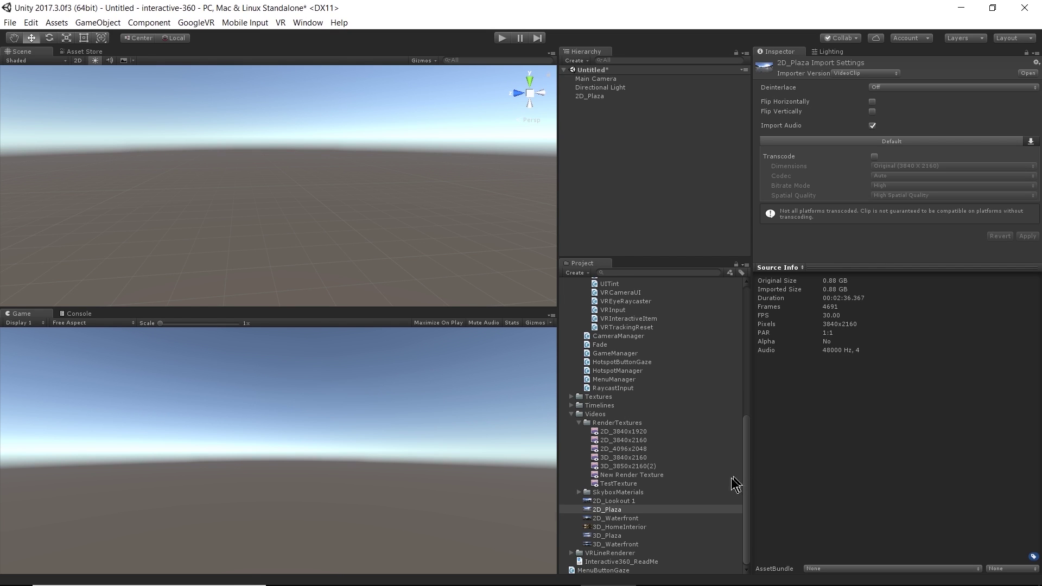
- Resize the TestTexture render texture to 3840 x 2160 and set Depth Buffer to No depth buffer
click(616, 484)
click(879, 97)
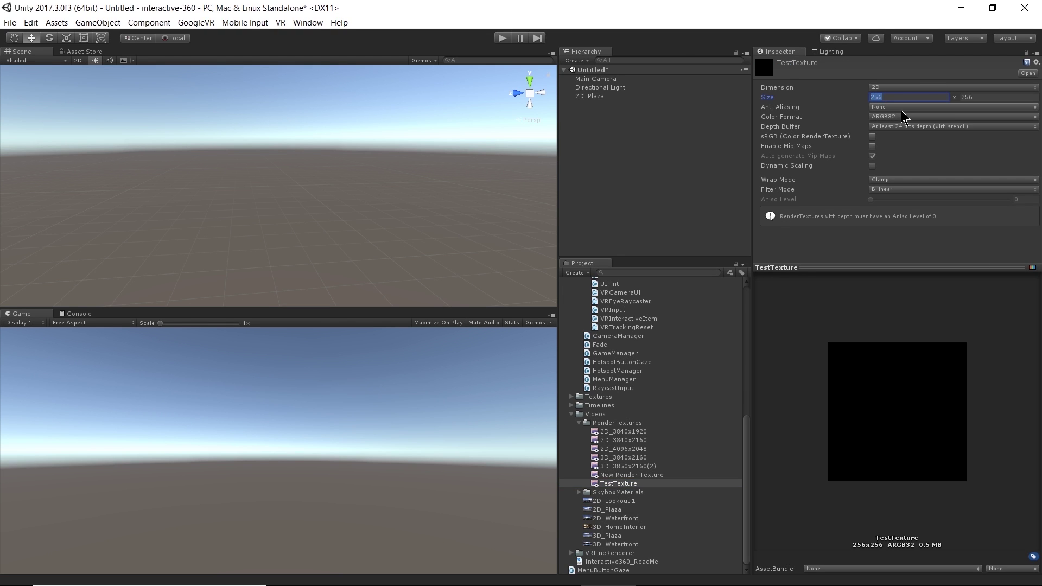
text(3840)
key(Tab)
text(2160)
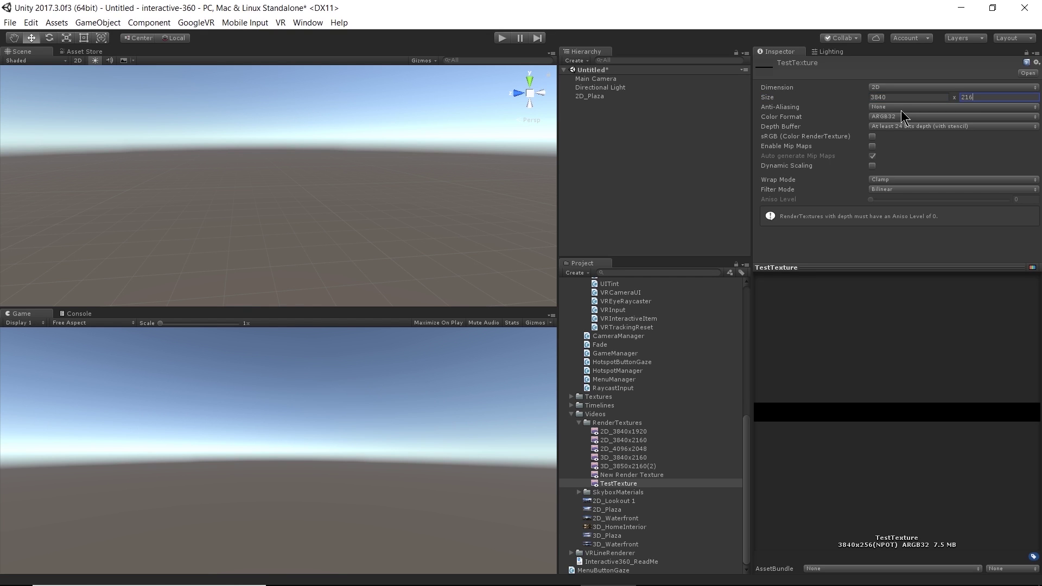
key(Return)
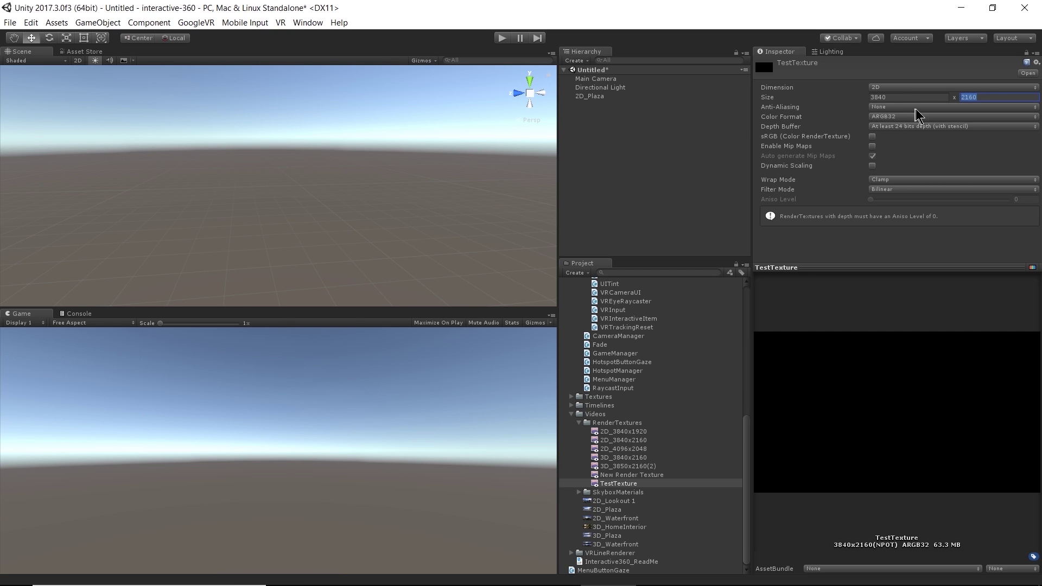
click(878, 127)
click(903, 140)
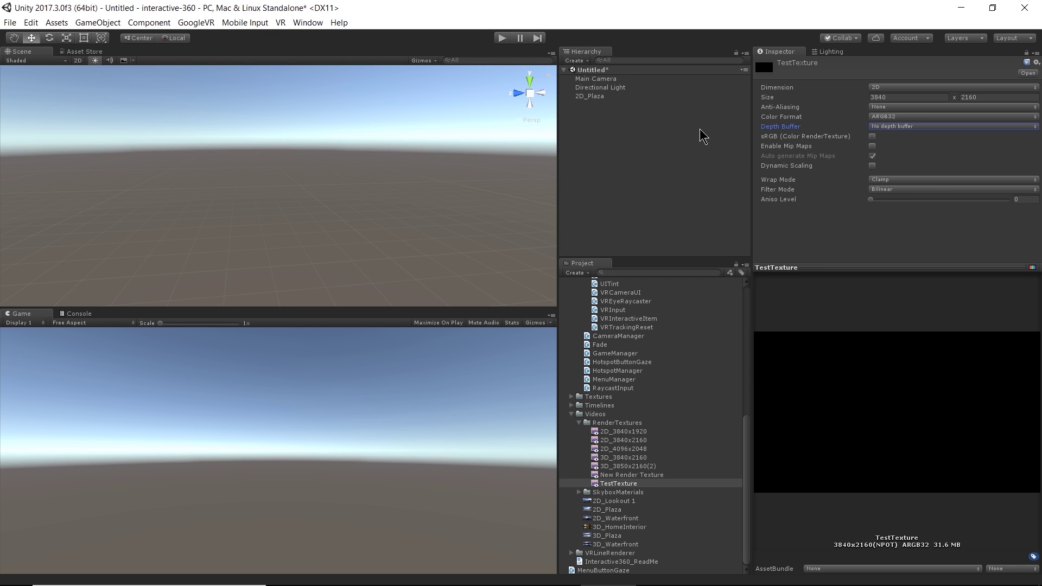
- Save the untitled scene as NewVideoScene in Assets/Interactive360/Scenes/VideoScenes
key(ctrl+s)
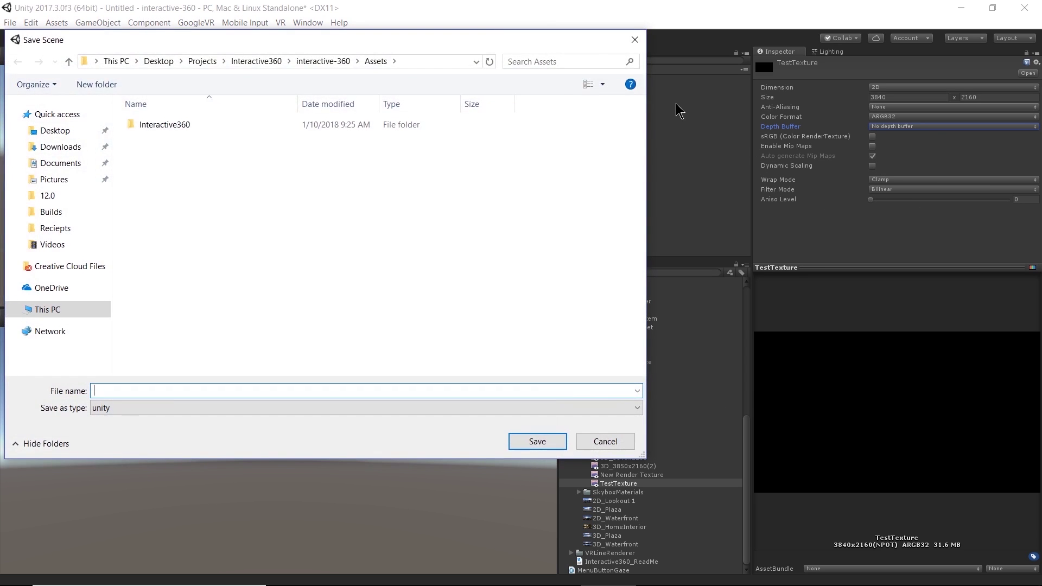
double_click(143, 129)
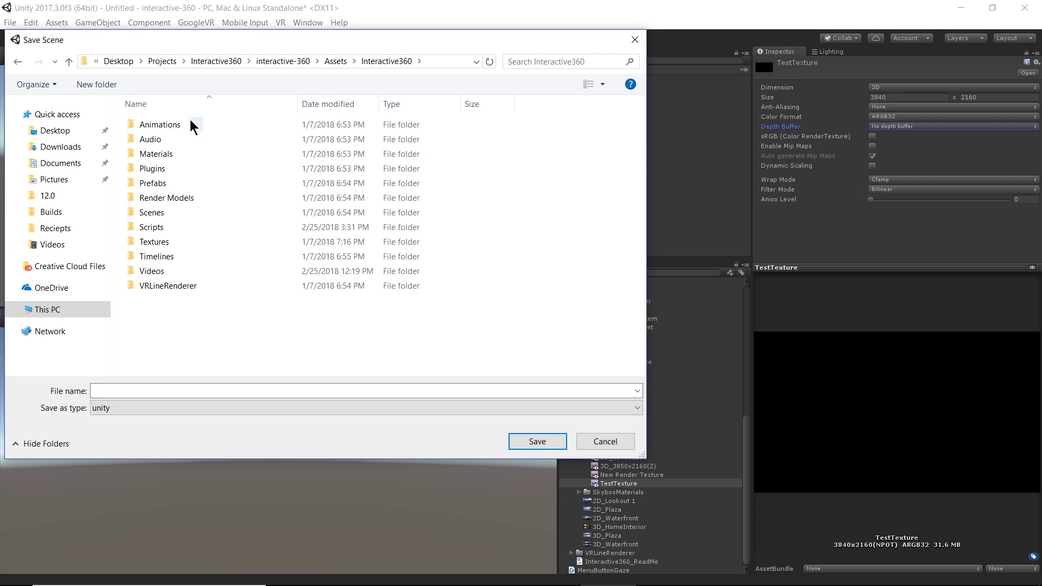
double_click(156, 212)
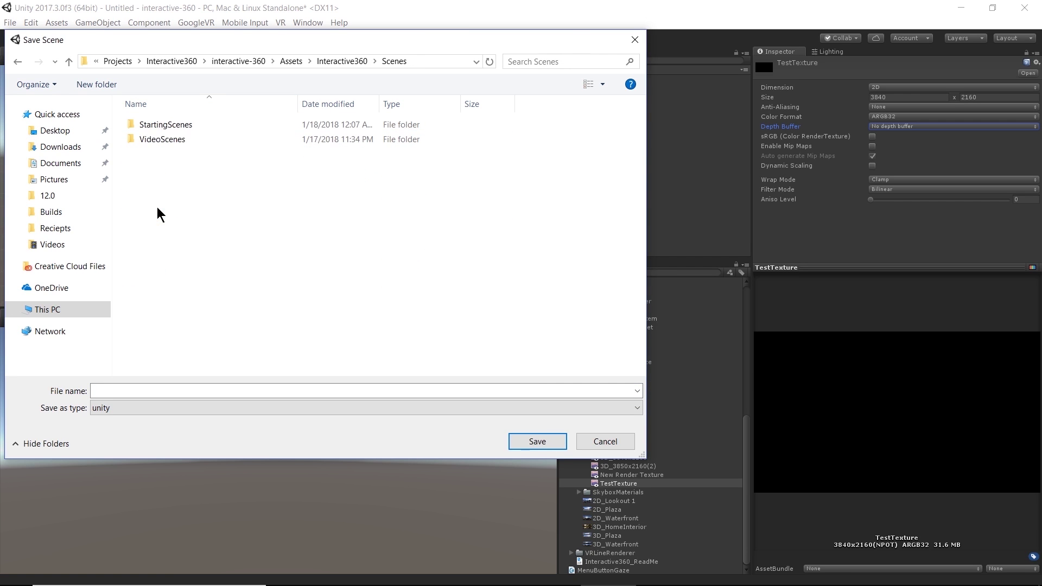
double_click(171, 141)
click(207, 390)
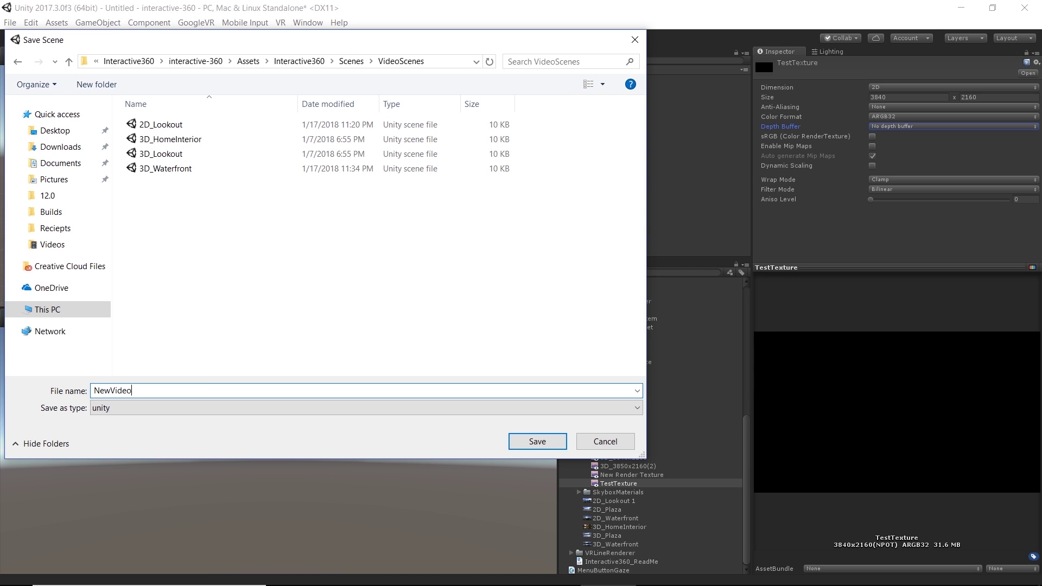
key(Return)
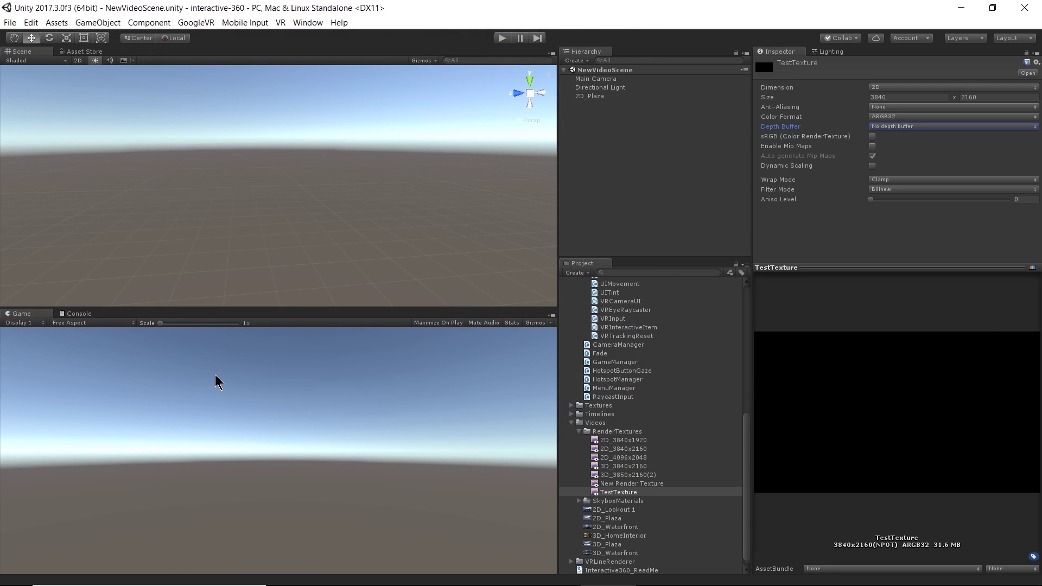
- Make TestTexture the Target Texture of 2D_Plaza's Video Player
click(592, 99)
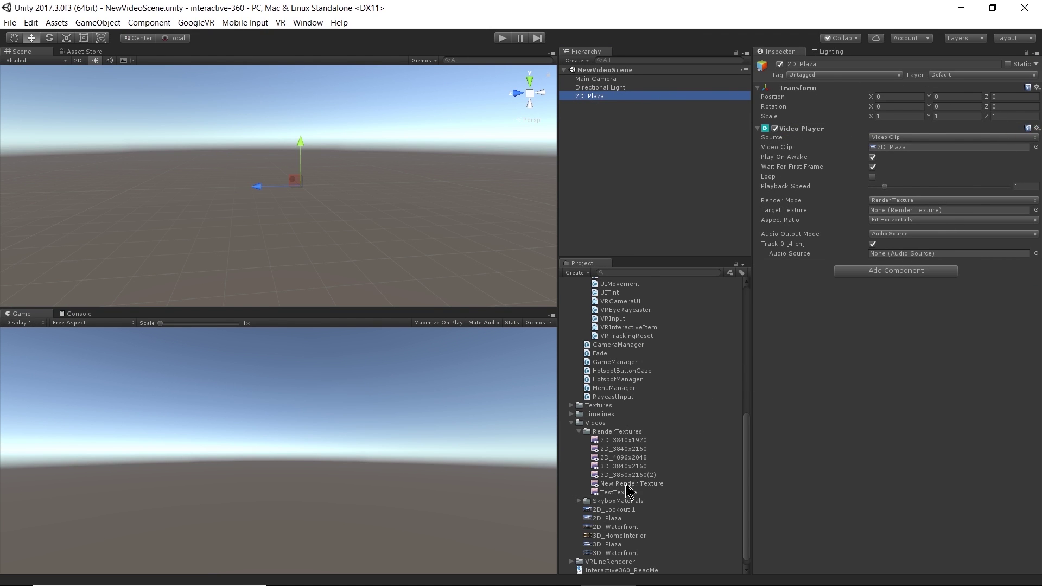
drag(613, 495, 886, 216)
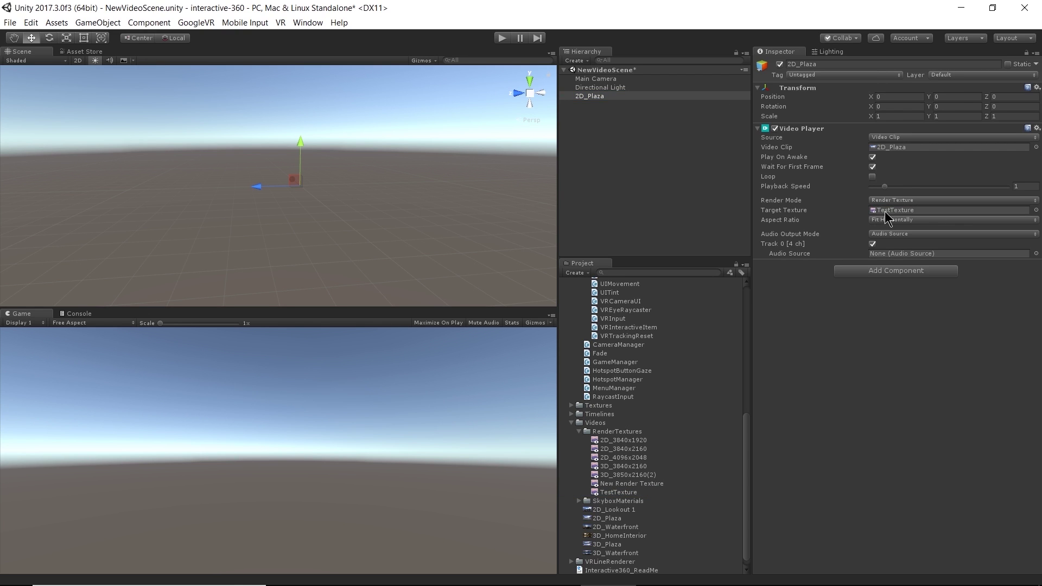
click(626, 493)
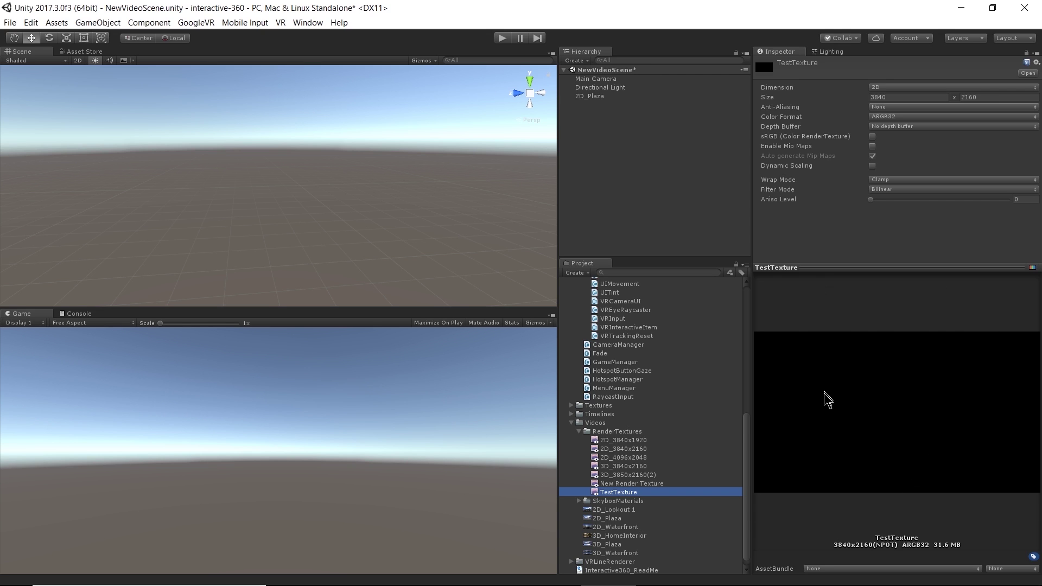
- Run the scene briefly so TestTexture captures a plaza video frame, then stop it
click(502, 39)
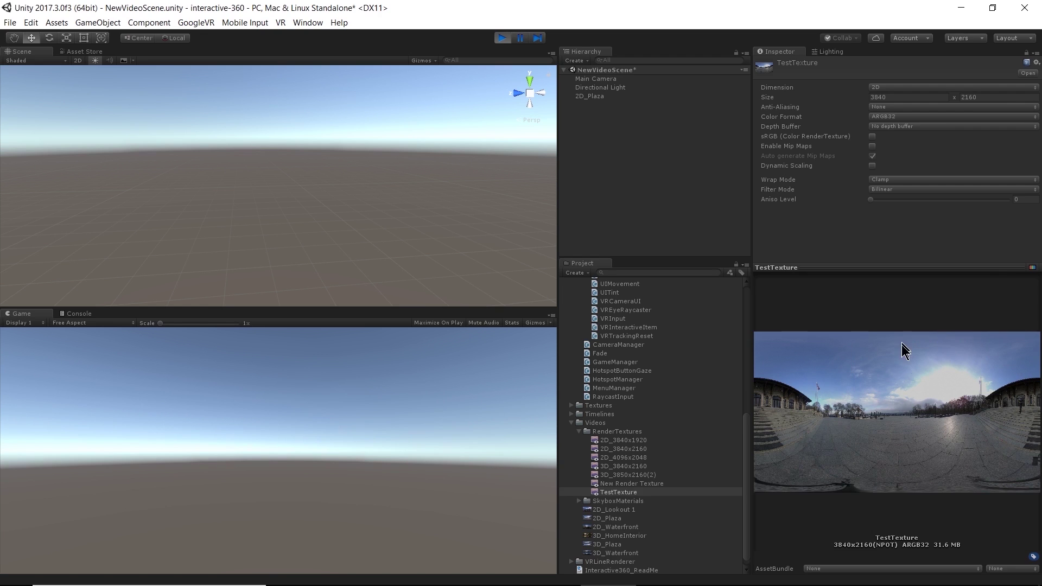
click(507, 39)
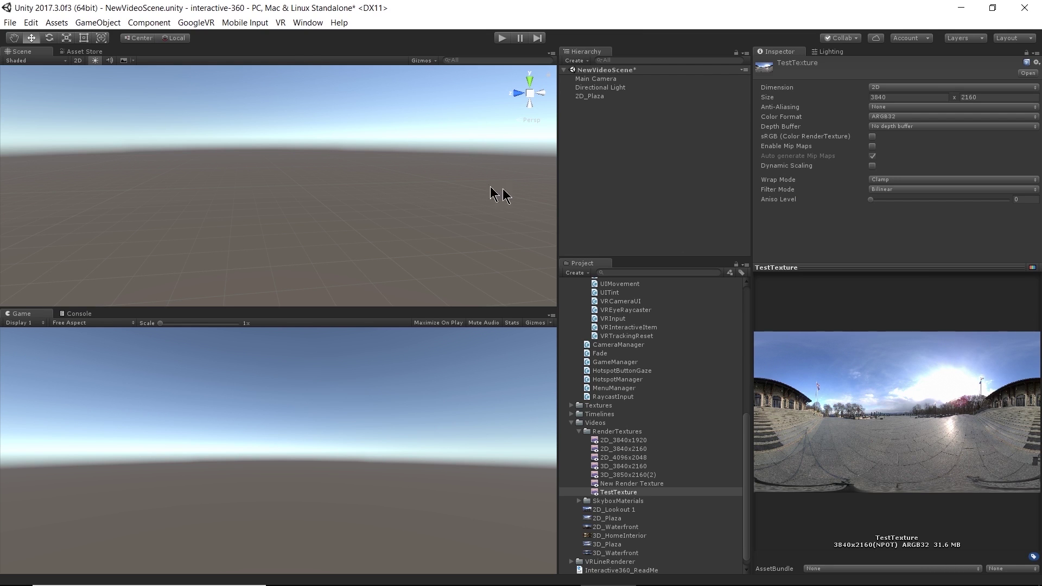
right_drag(100, 211, 121, 182)
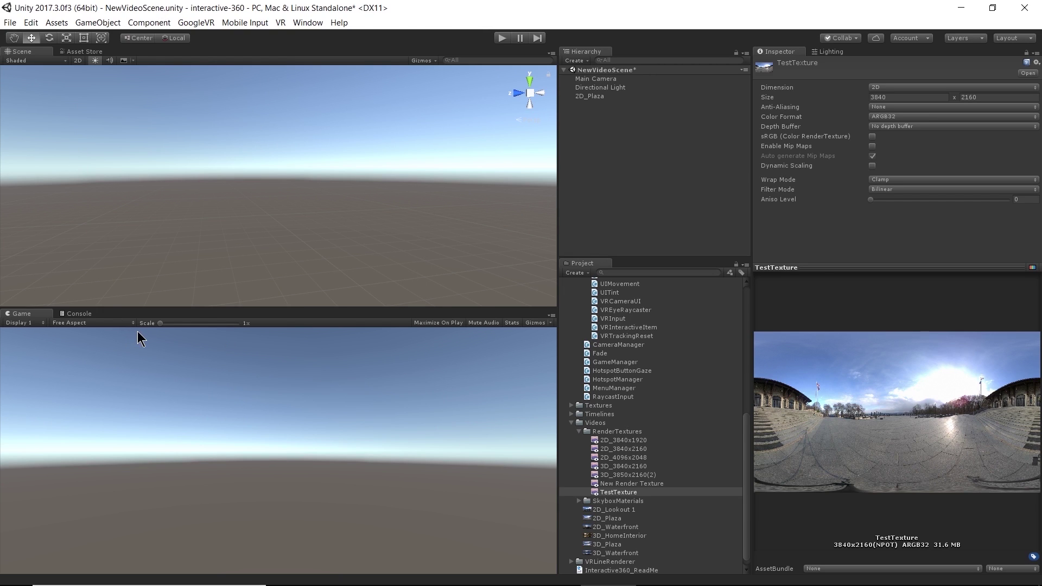
click(578, 501)
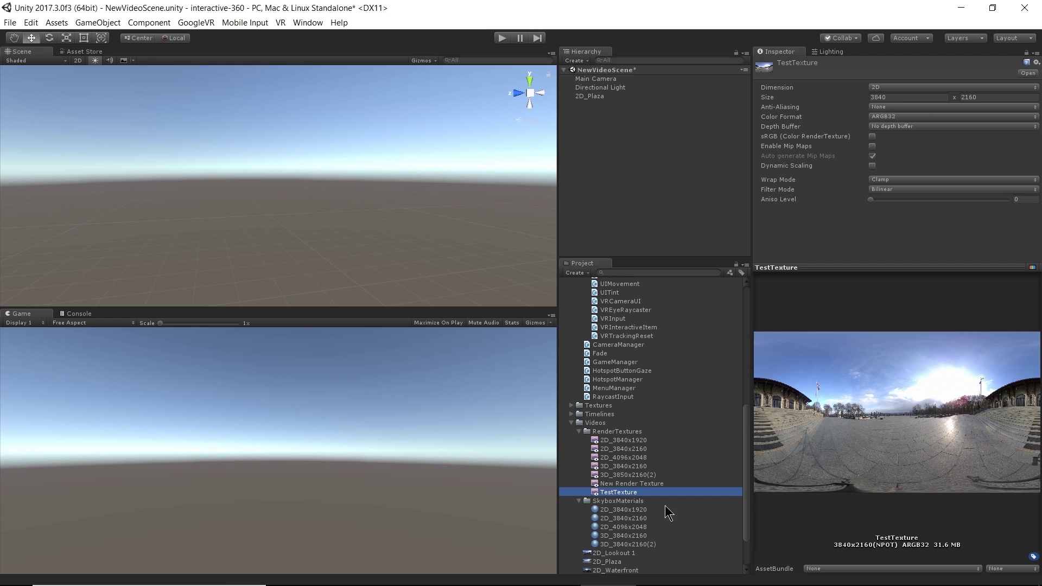
scroll(664, 511, down, 3)
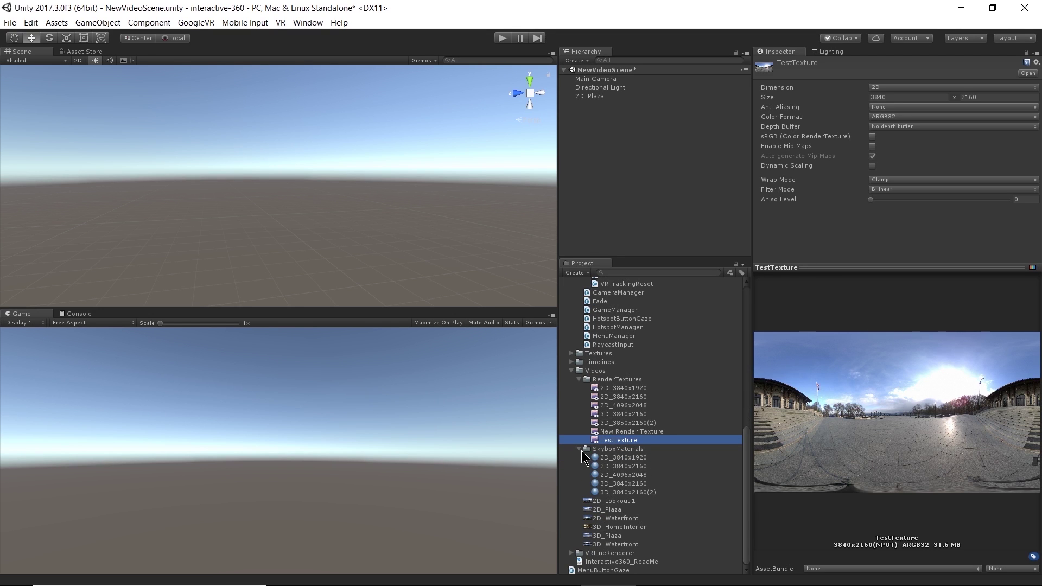
click(579, 449)
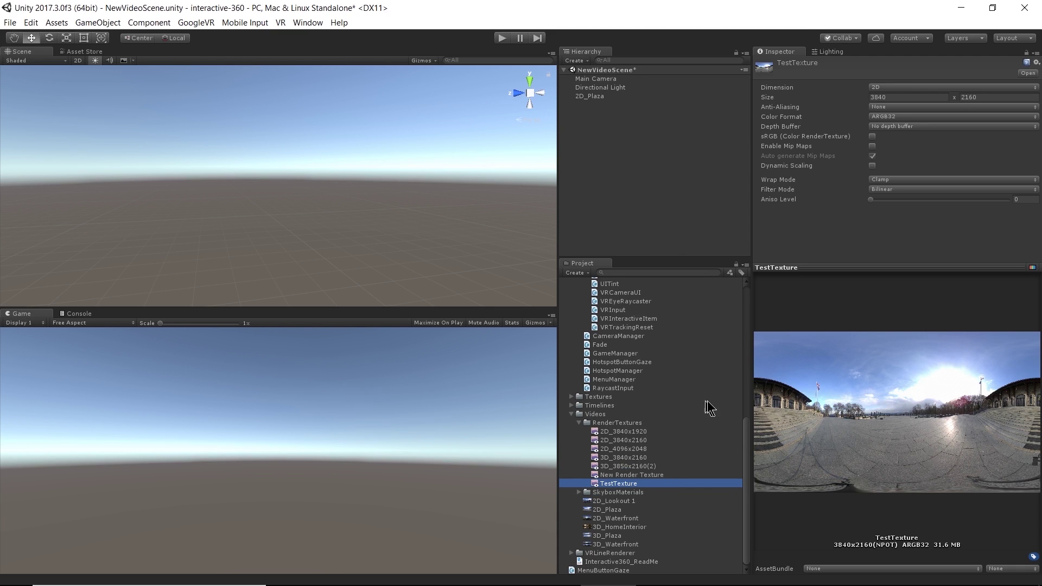
click(607, 501)
click(608, 492)
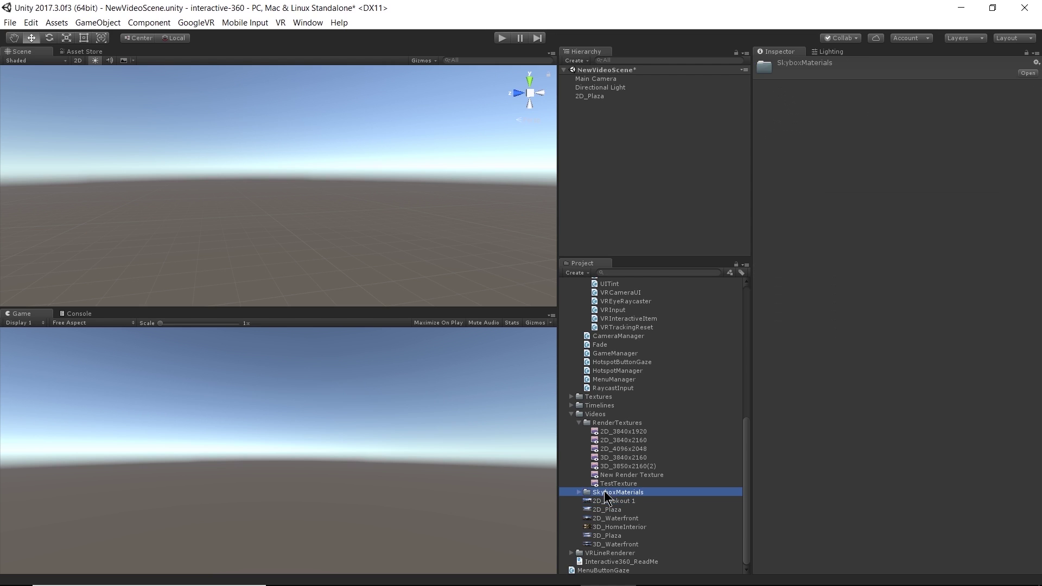
- Create a New Material in SkyboxMaterials and set its shader to Skybox/Panoramic
click(569, 273)
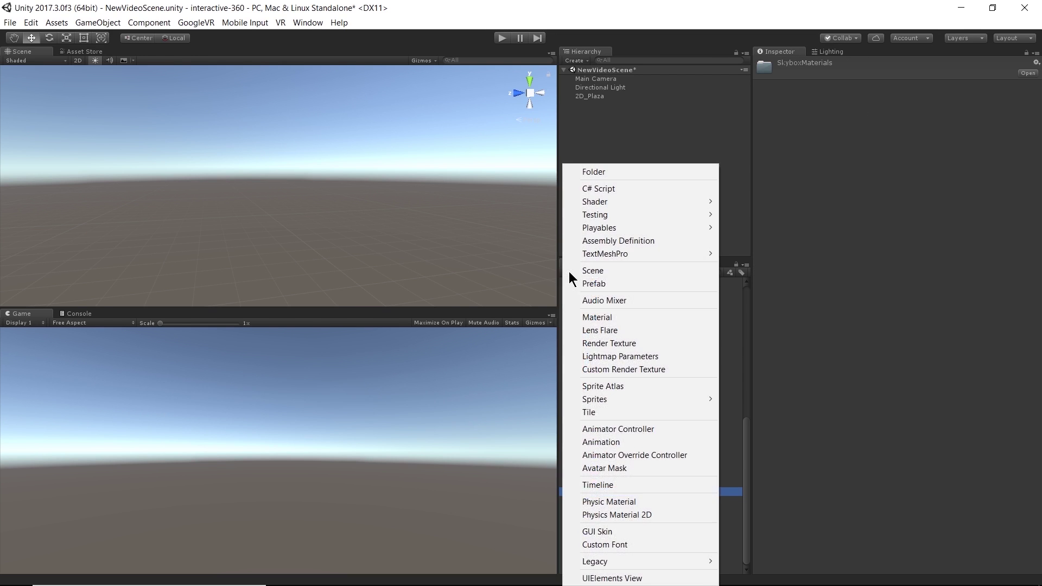
click(602, 320)
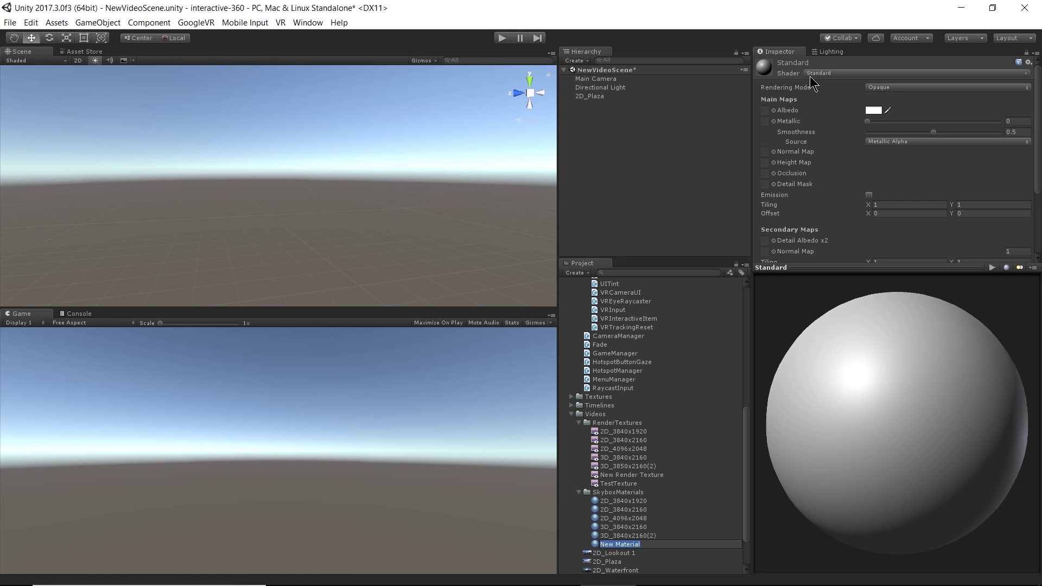
click(835, 75)
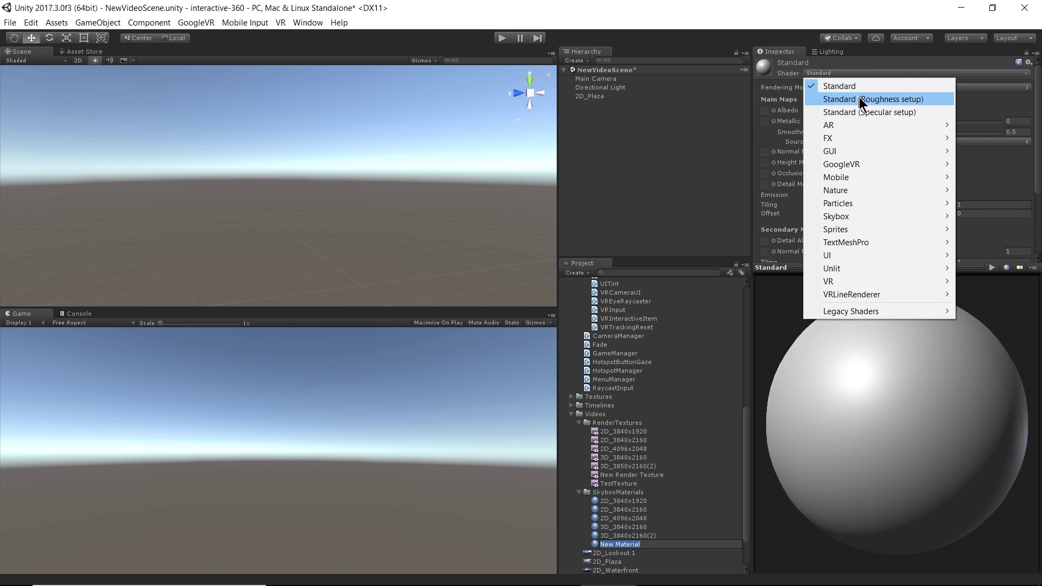
mouse_move(866, 214)
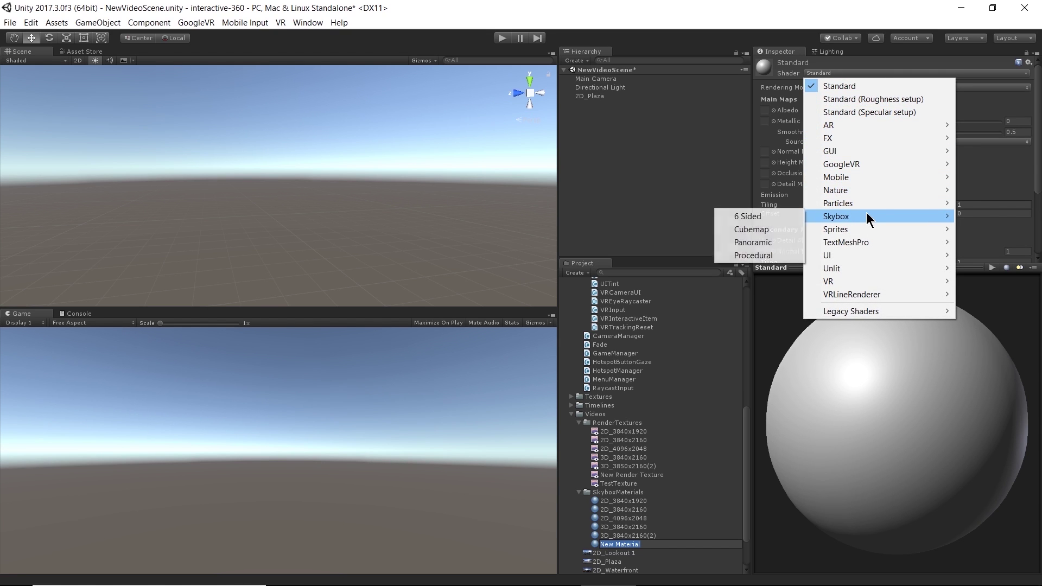
click(771, 243)
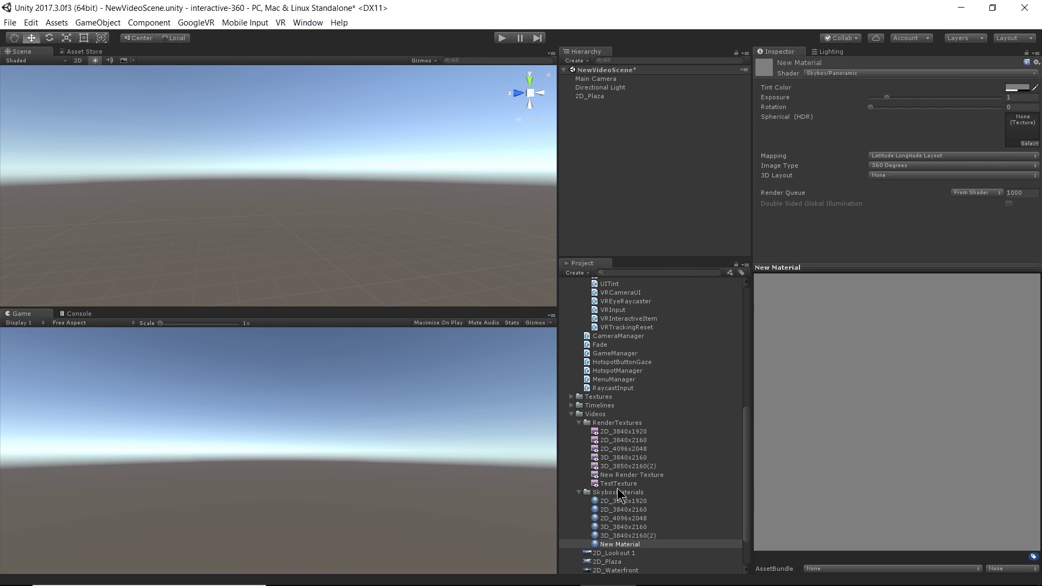
- Use TestTexture as the material's Spherical (HDR) texture and lower Exposure to 0.83
drag(619, 486, 1034, 129)
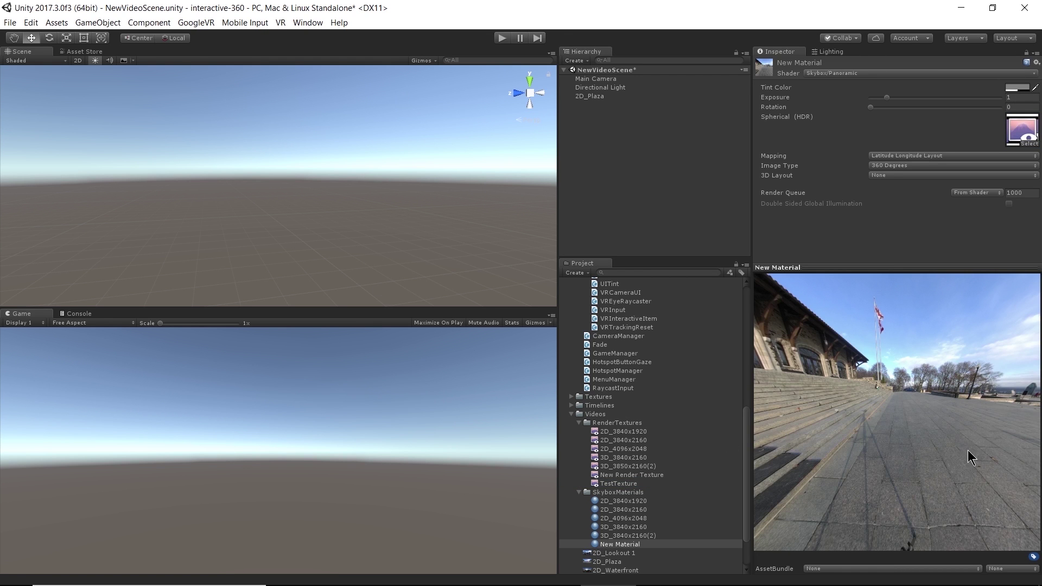
drag(901, 431, 510, 493)
drag(868, 315, 844, 175)
mouse_move(869, 110)
mouse_down()
mouse_move(897, 101)
mouse_move(865, 101)
mouse_move(893, 96)
mouse_move(885, 100)
mouse_up()
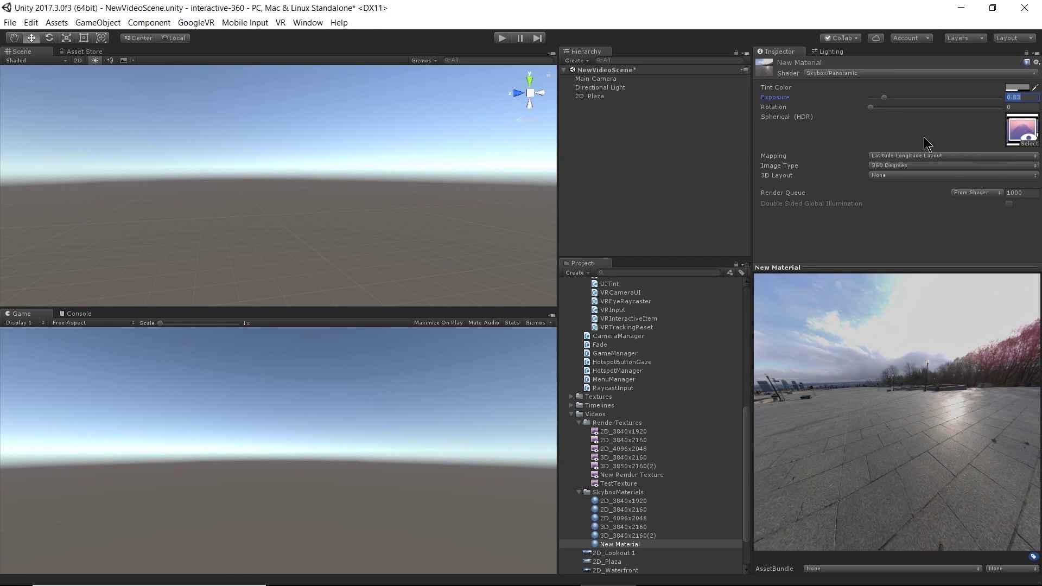
- Set the material's Mapping to Latitude Longitude Layout, keeping Image Type at 360 Degrees
click(911, 158)
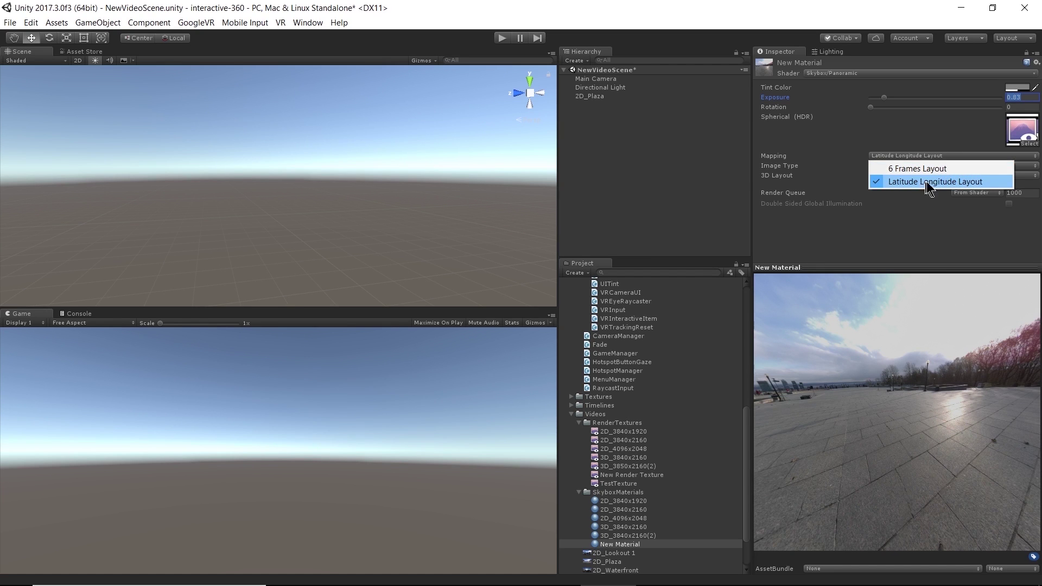
click(932, 169)
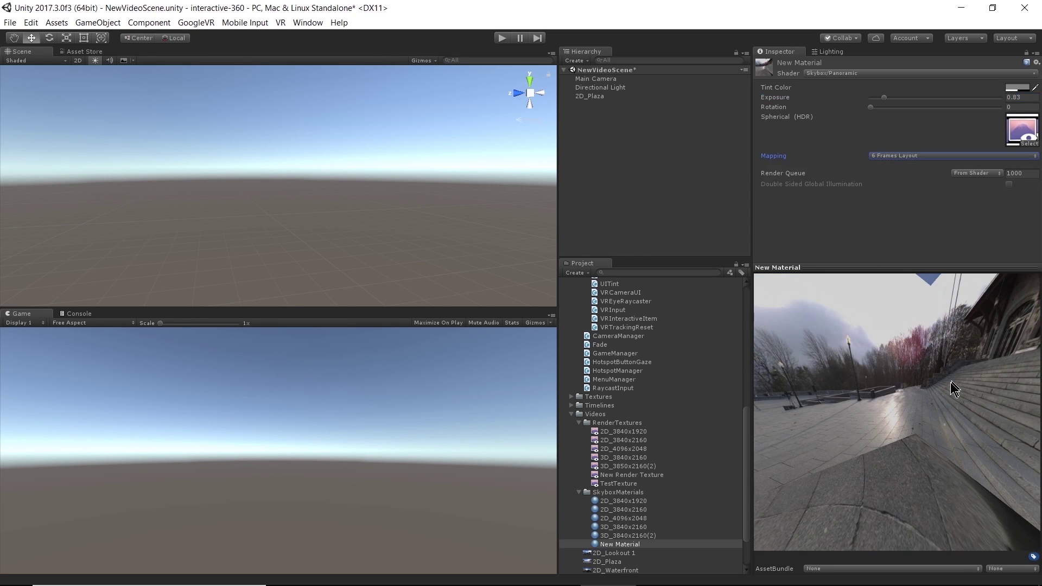
drag(948, 386, 813, 399)
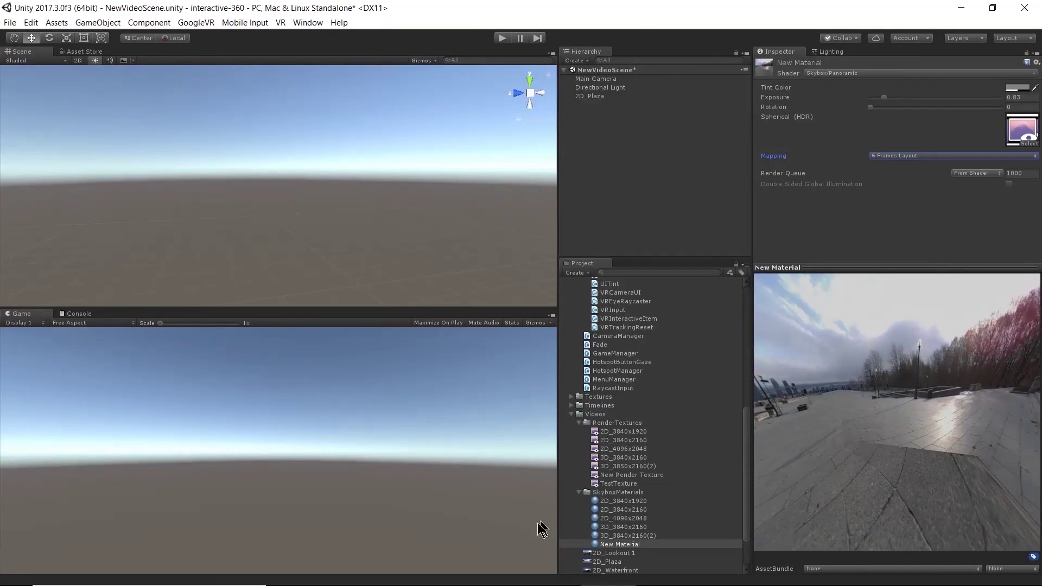
click(907, 157)
click(895, 180)
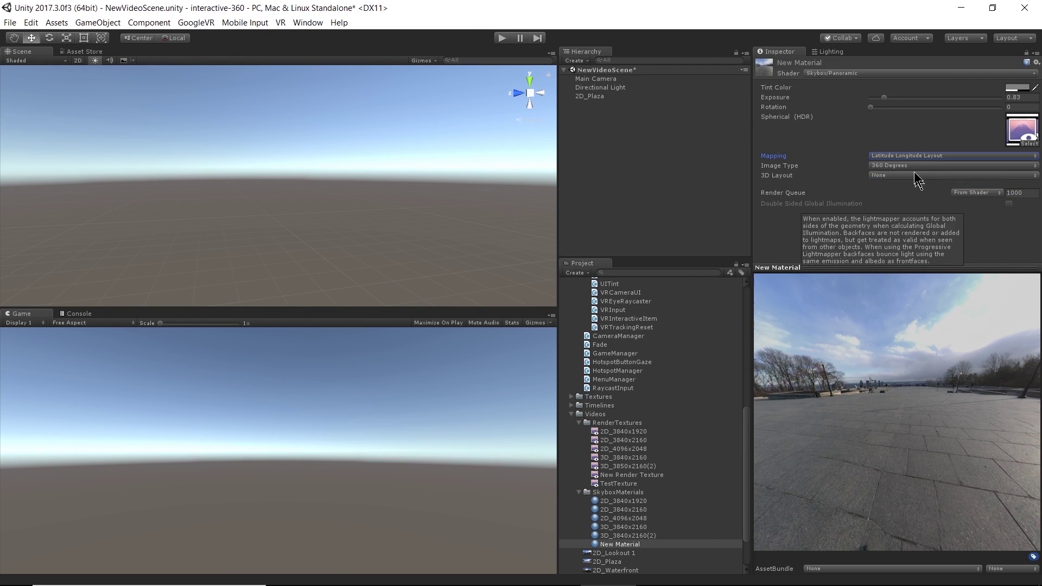
click(882, 167)
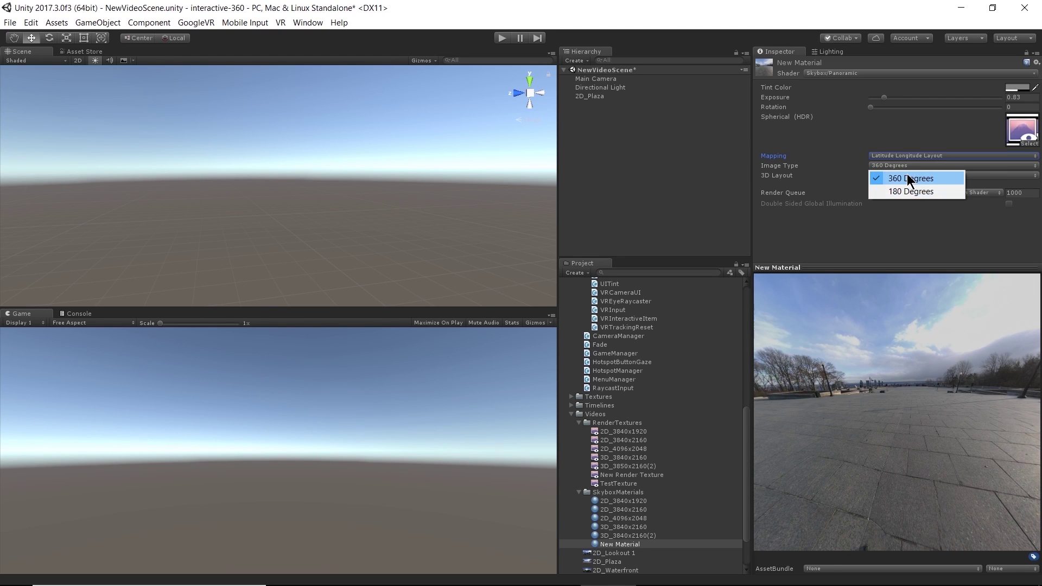
click(826, 238)
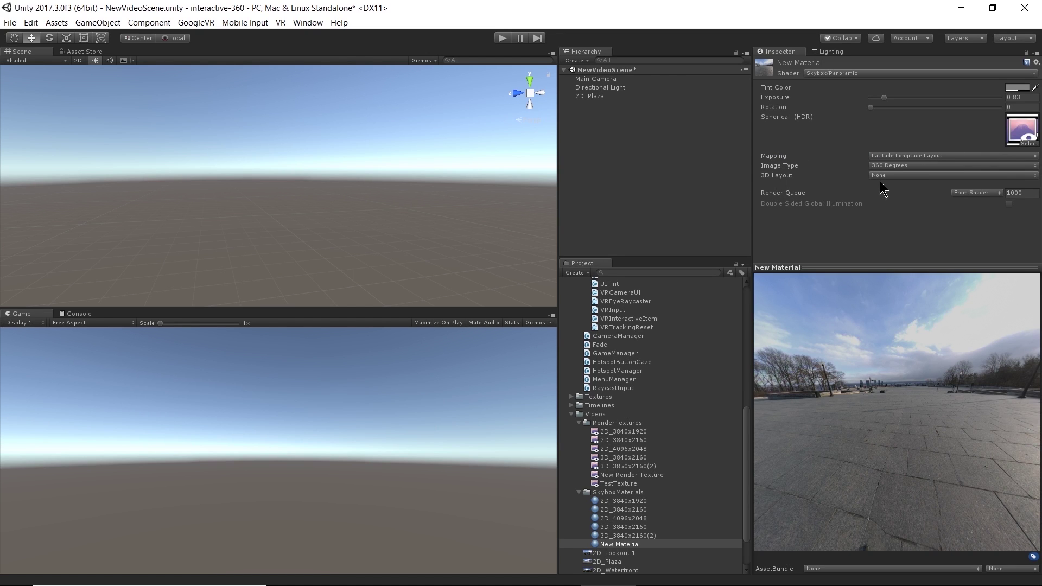
drag(853, 352, 901, 373)
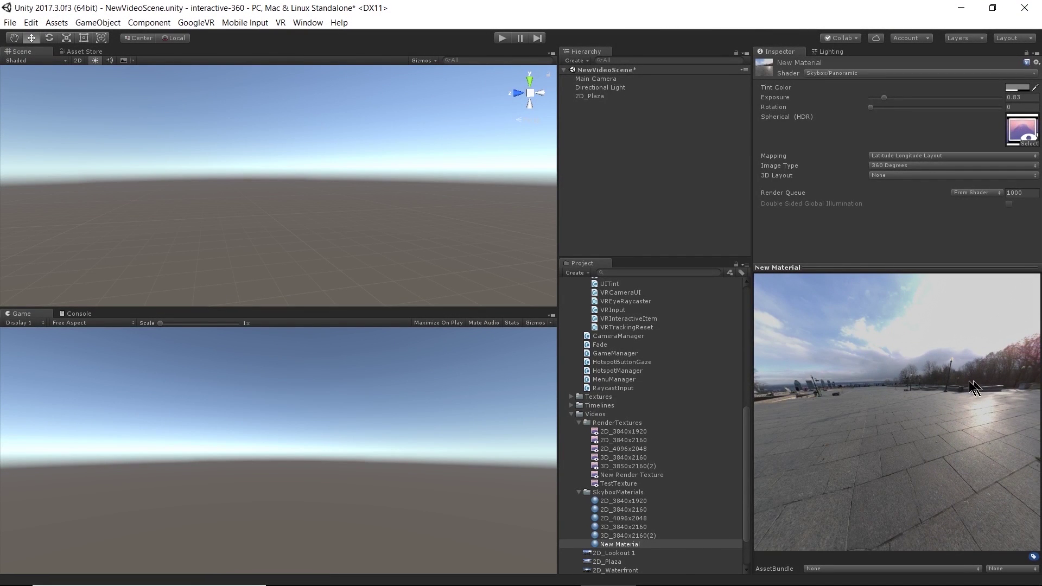
scroll(645, 540, down, 3)
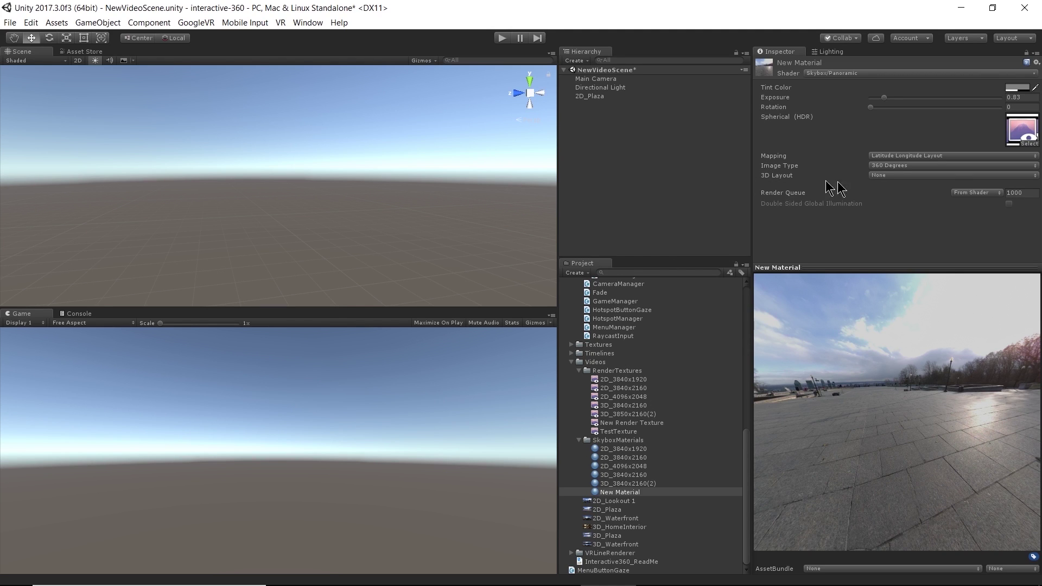
click(881, 175)
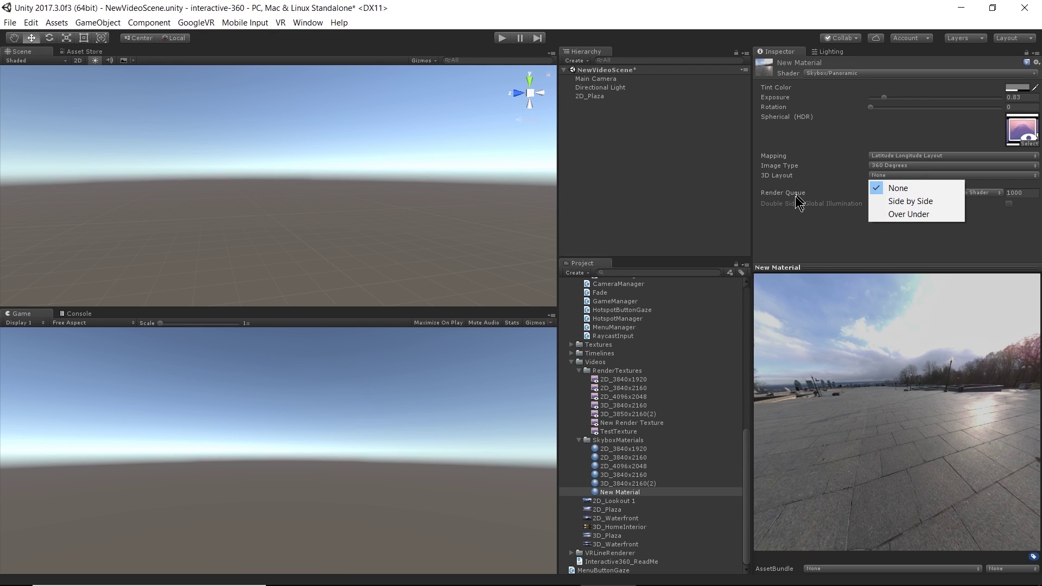
click(793, 226)
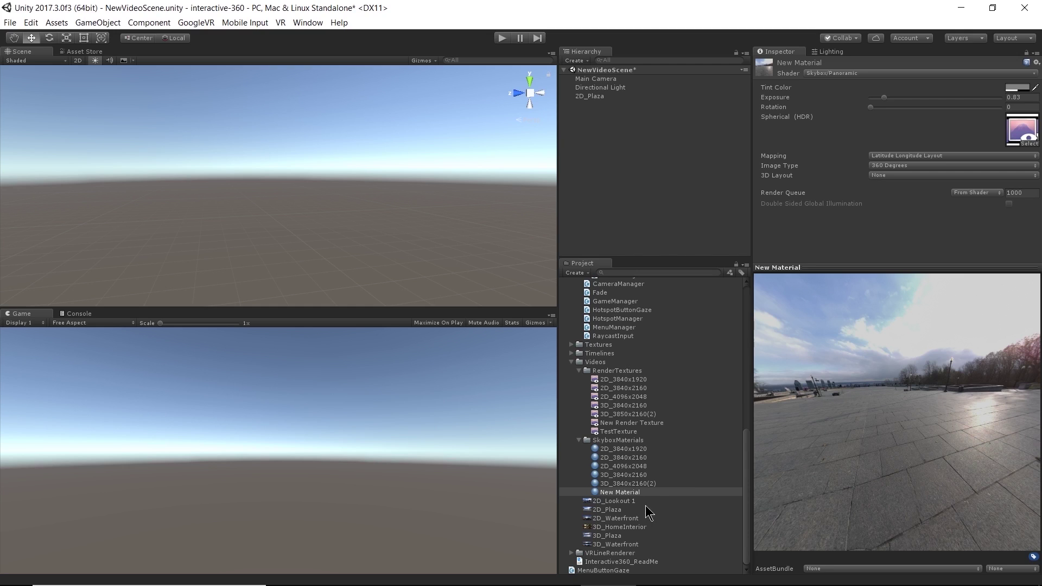
- Inspect the 3D_3840x2160 skybox material, then select the 3D_Plaza video asset
click(624, 475)
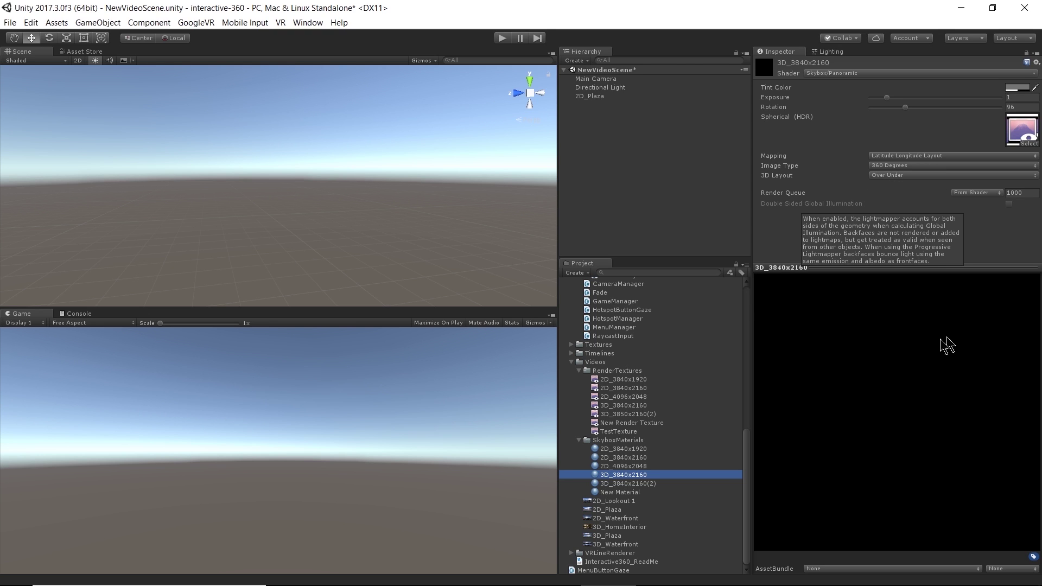
click(613, 536)
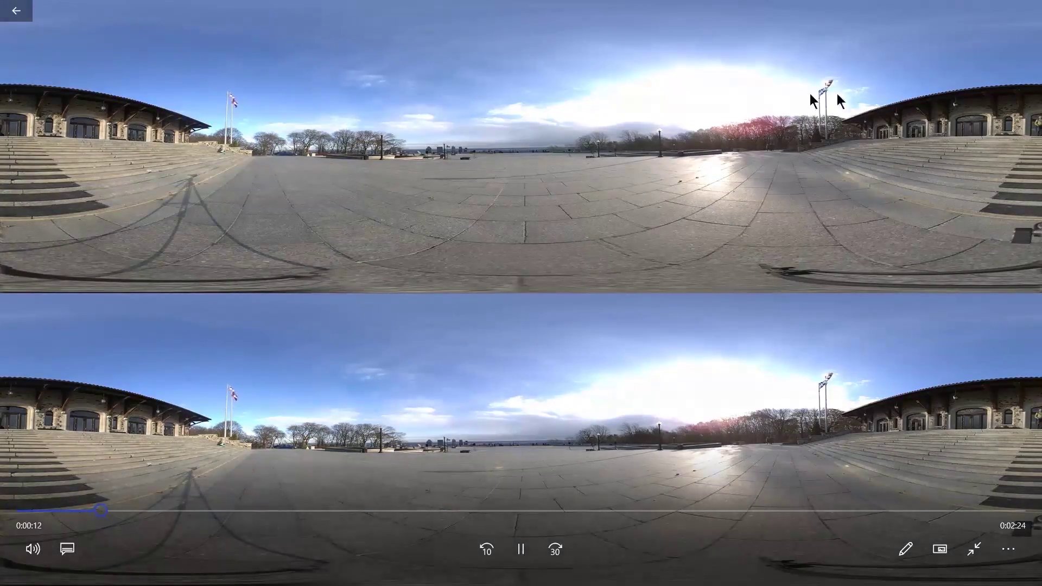
- Exit the Movies & TV player and close the app to return to Unity
click(16, 10)
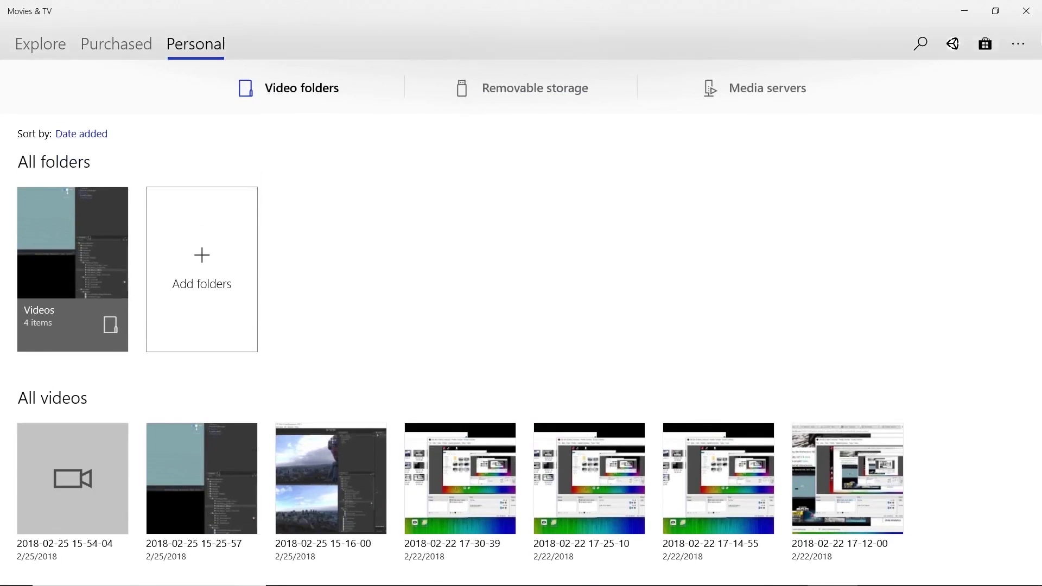
click(1026, 11)
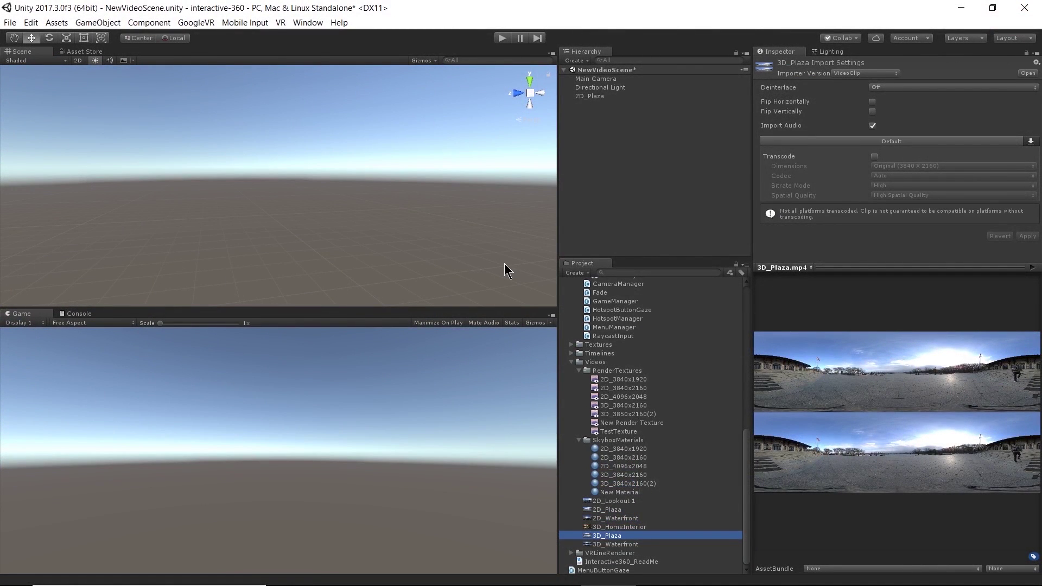
- Rename the New Material skybox material to TestMaterial
click(639, 492)
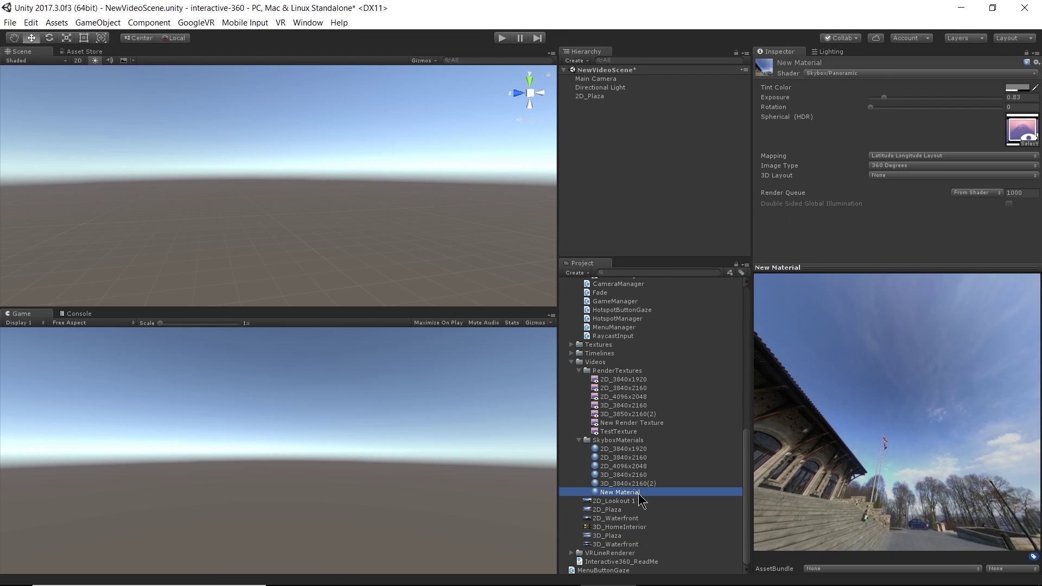
drag(862, 391, 702, 484)
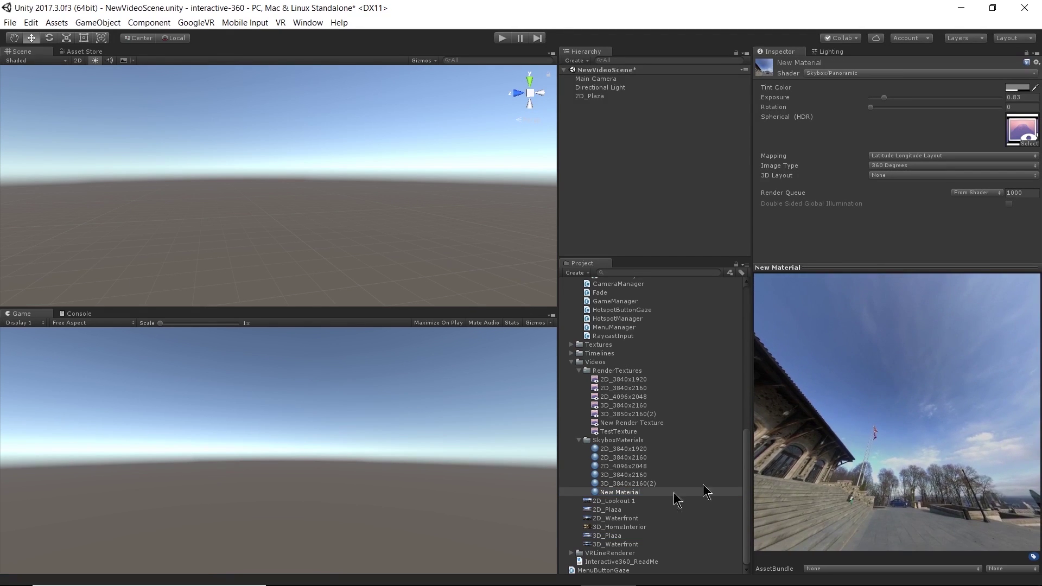
right_click(621, 494)
click(612, 495)
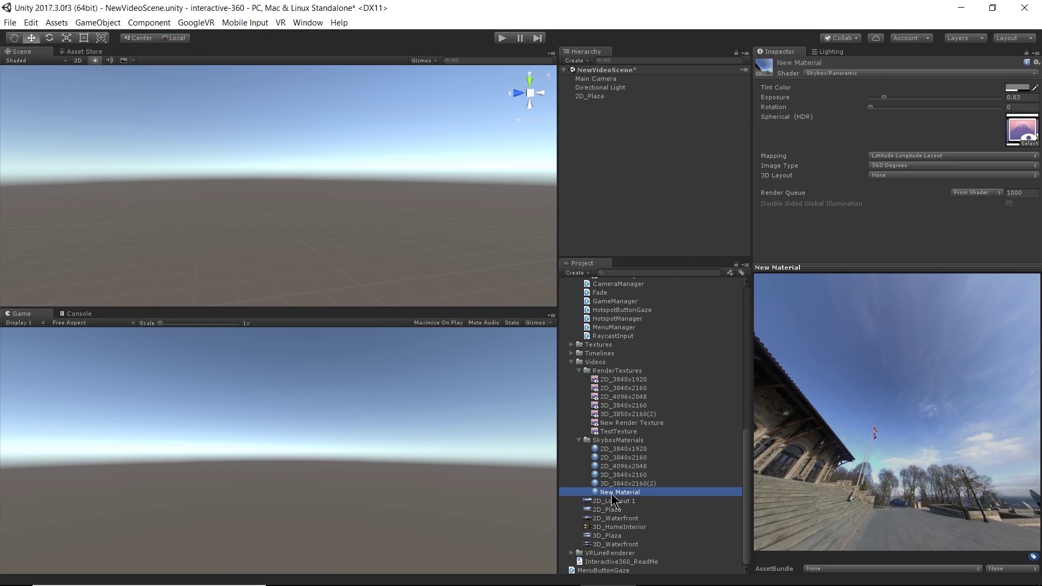
click(628, 492)
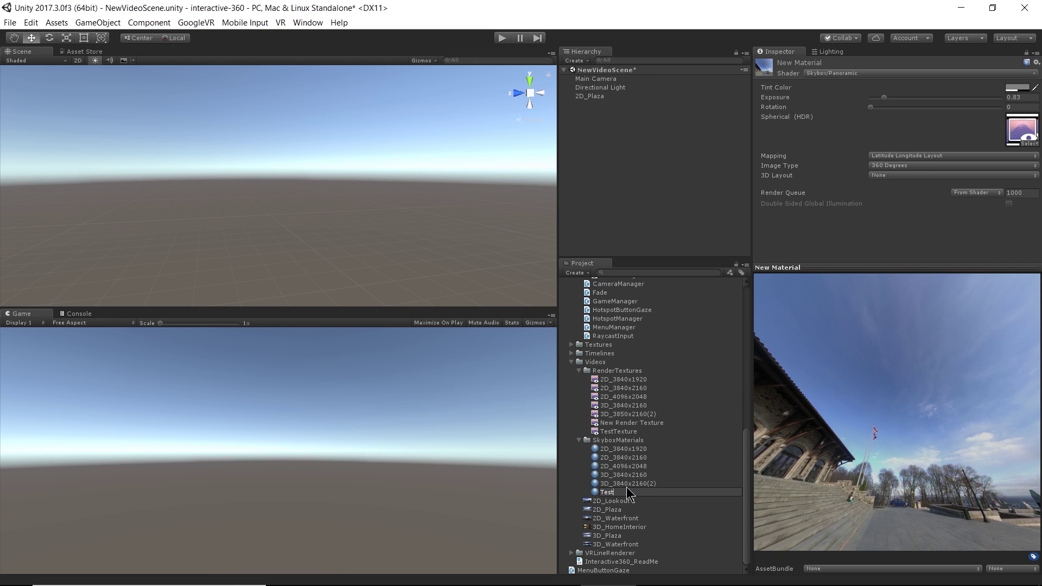
text(TestMaterial)
key(Return)
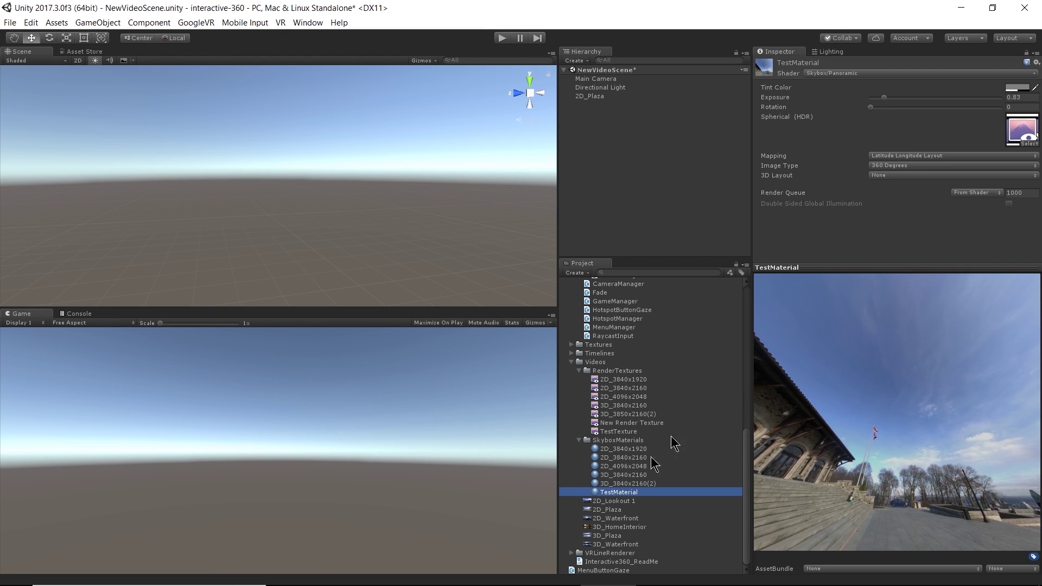
click(929, 429)
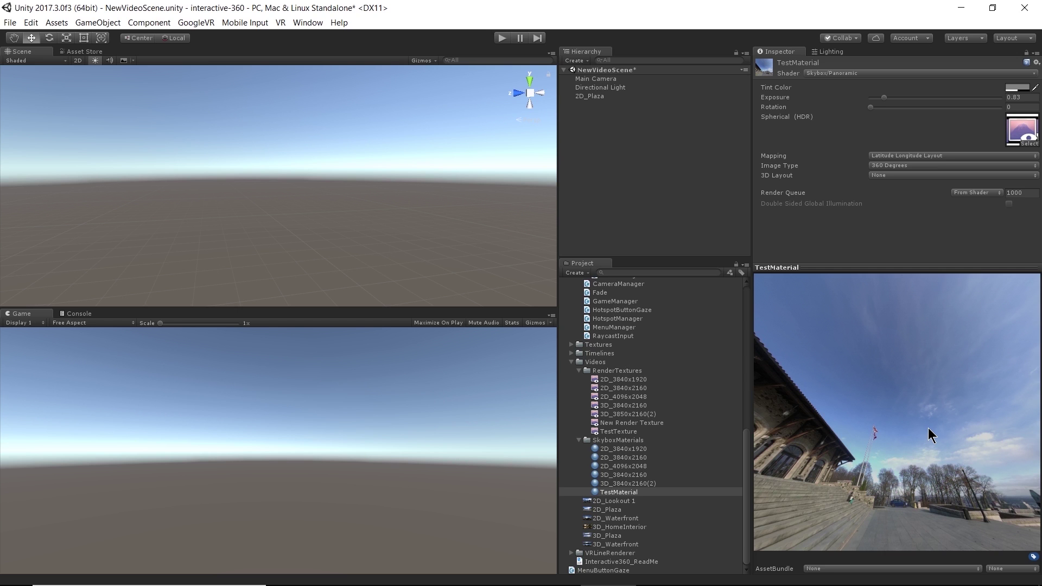
- Turn the preview toward the building and steps, then drop TestMaterial onto the Scene view as skybox
drag(942, 432, 824, 462)
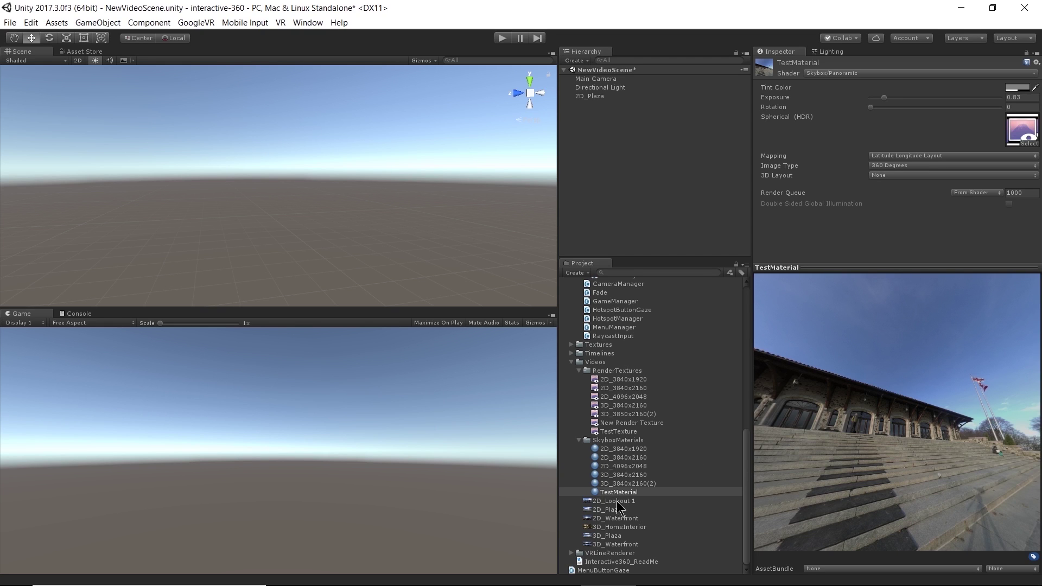
drag(618, 492, 254, 189)
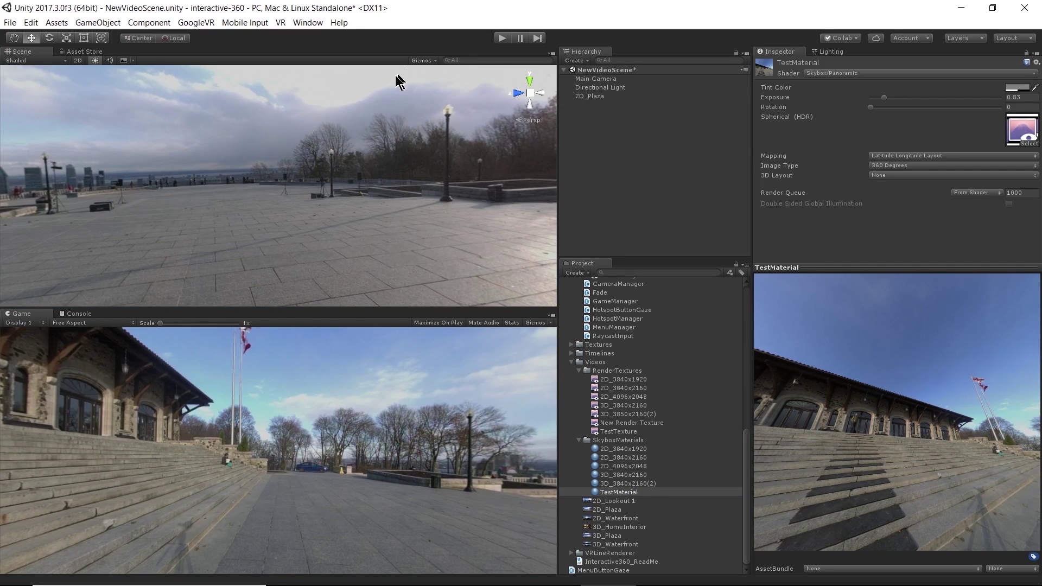
- Confirm TestMaterial is the Skybox Material in Lighting Settings, then show TestMaterial's properties in the Inspector
click(307, 22)
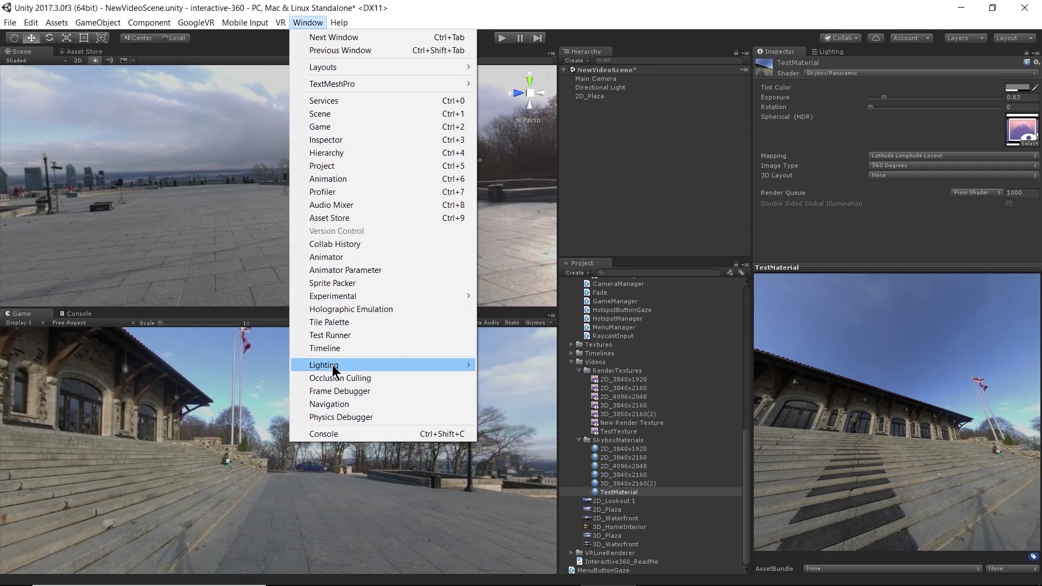
mouse_move(333, 371)
click(503, 368)
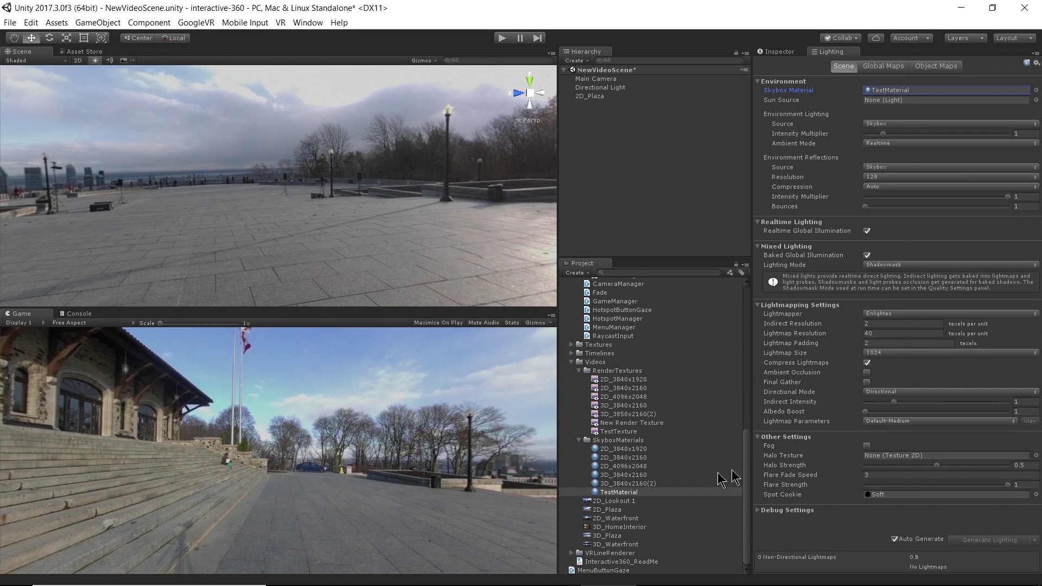
click(611, 493)
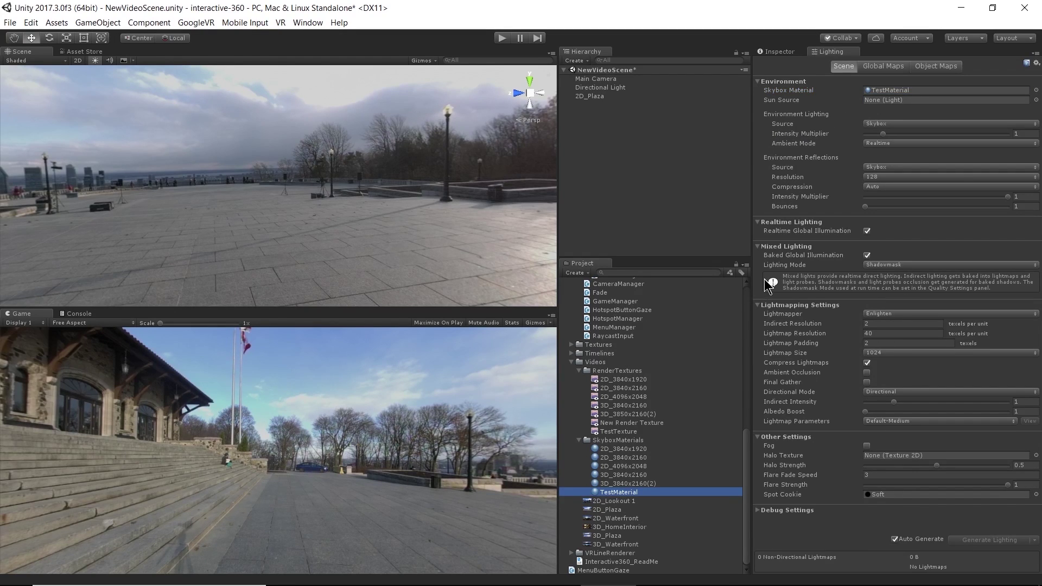
click(785, 53)
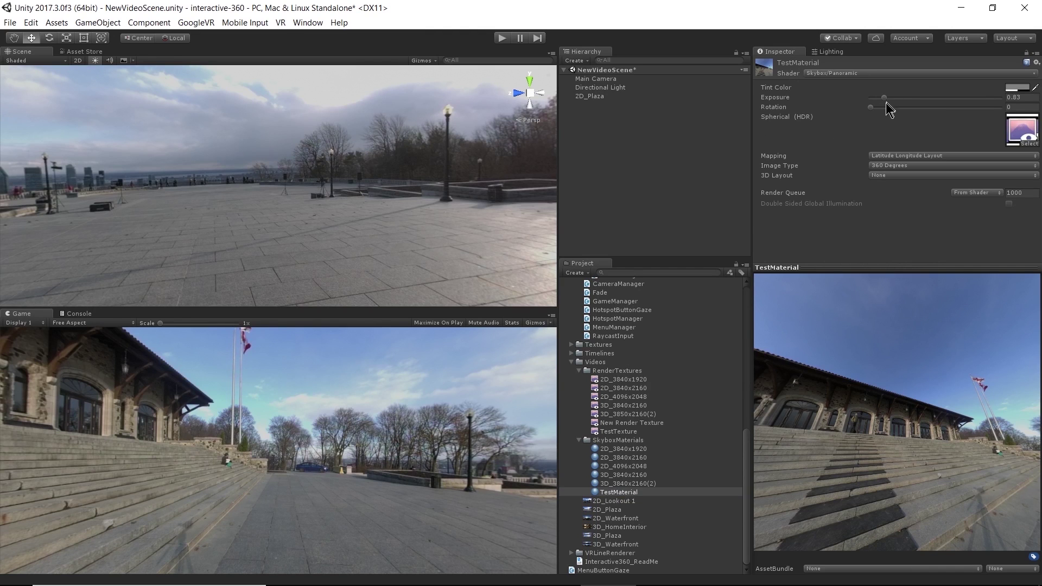
- Raise TestMaterial's skybox Rotation from 0 to about 50
drag(870, 107, 899, 101)
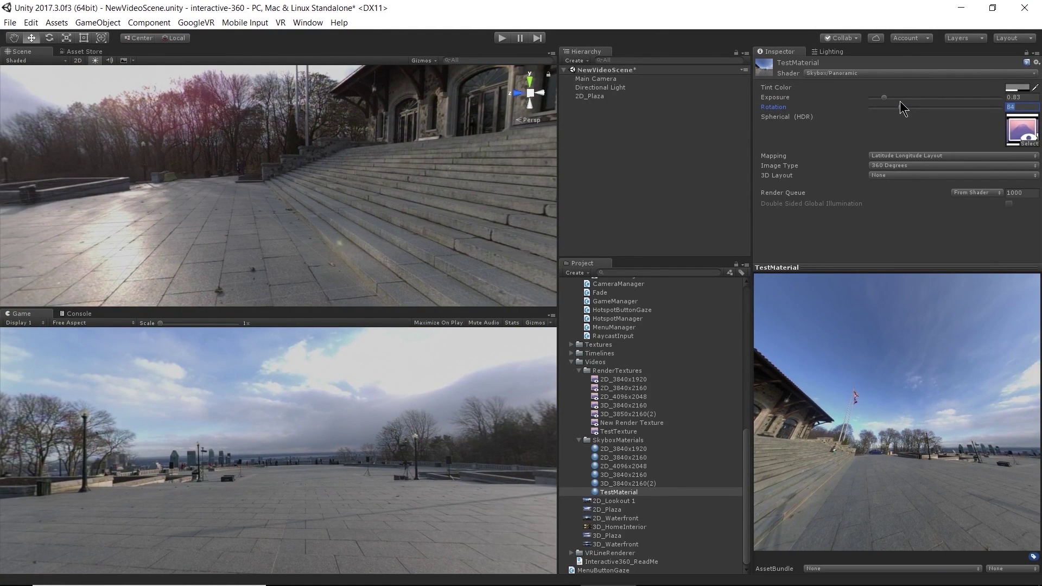